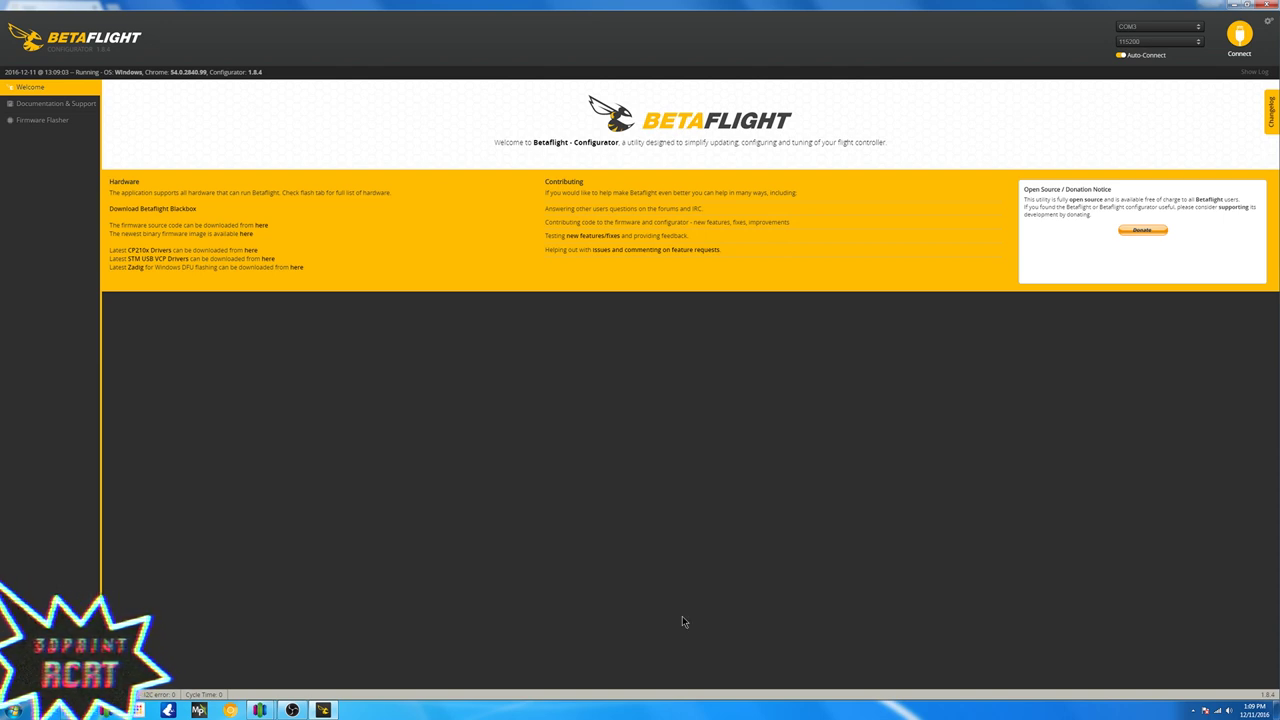
Step: Open the firmware flasher and choose stable firmware version 3.0.1 for the SPRACINGF3EVO board
click(64, 122)
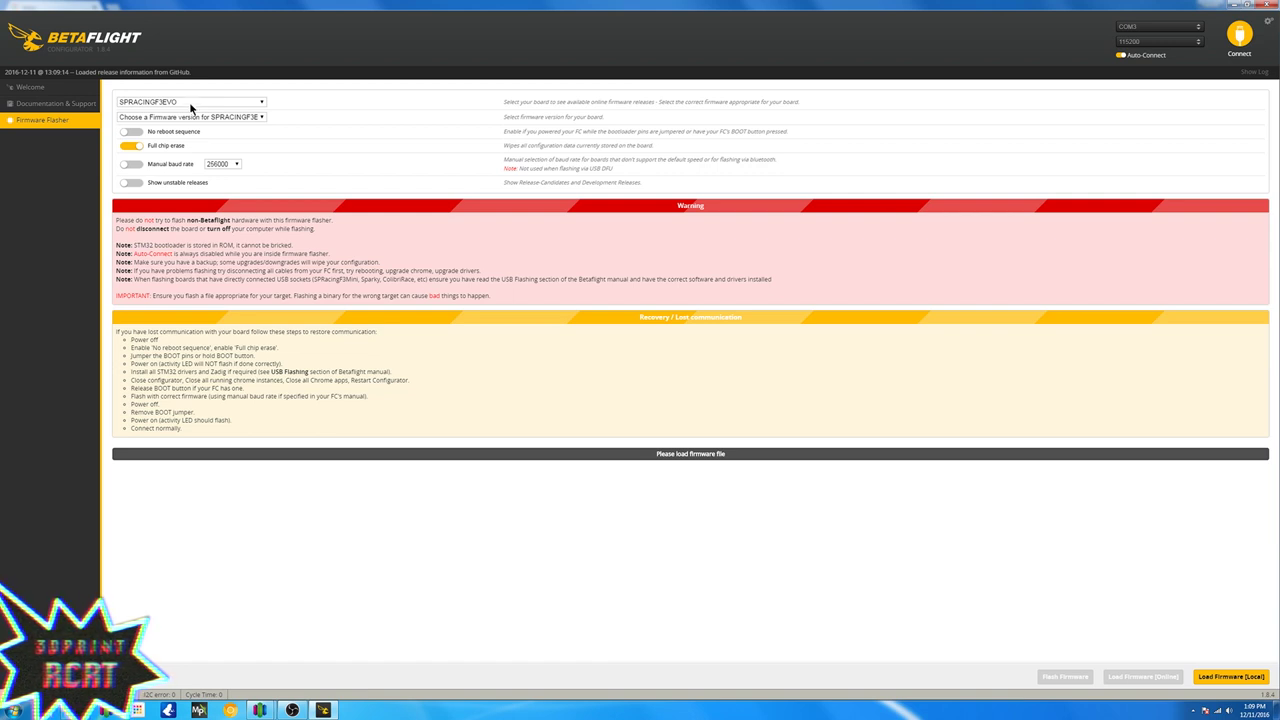
click(203, 119)
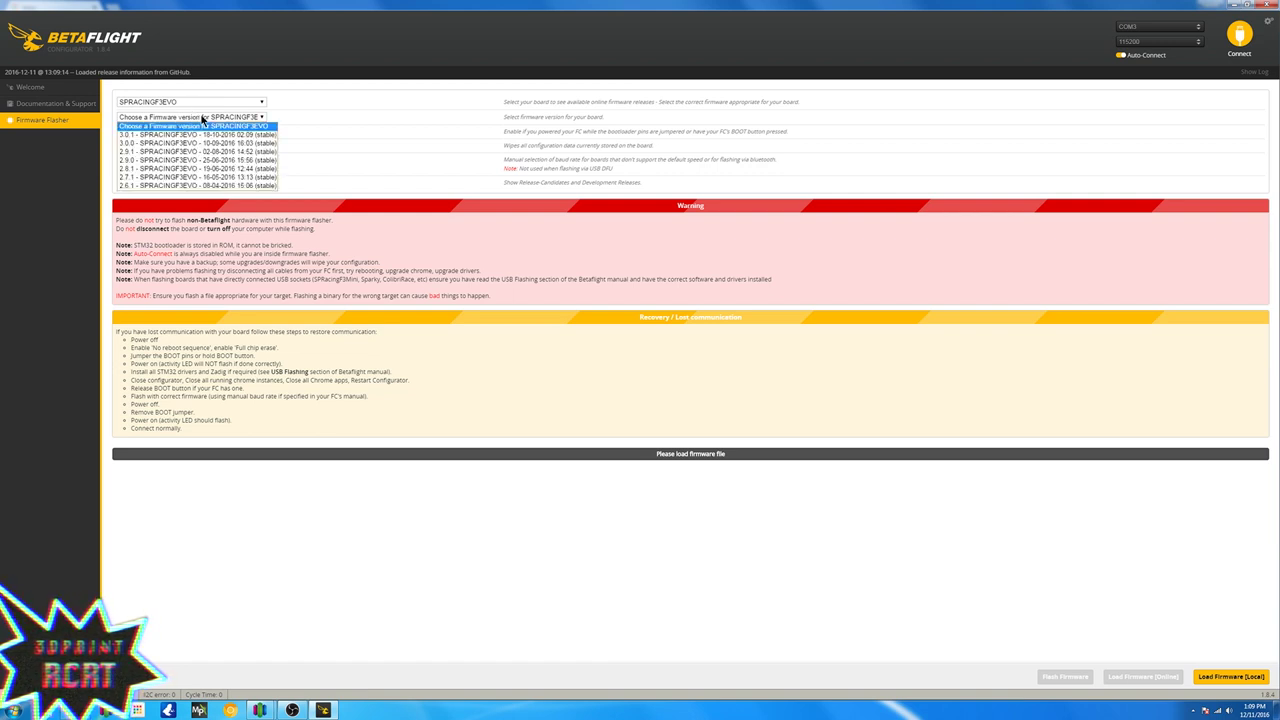
click(207, 135)
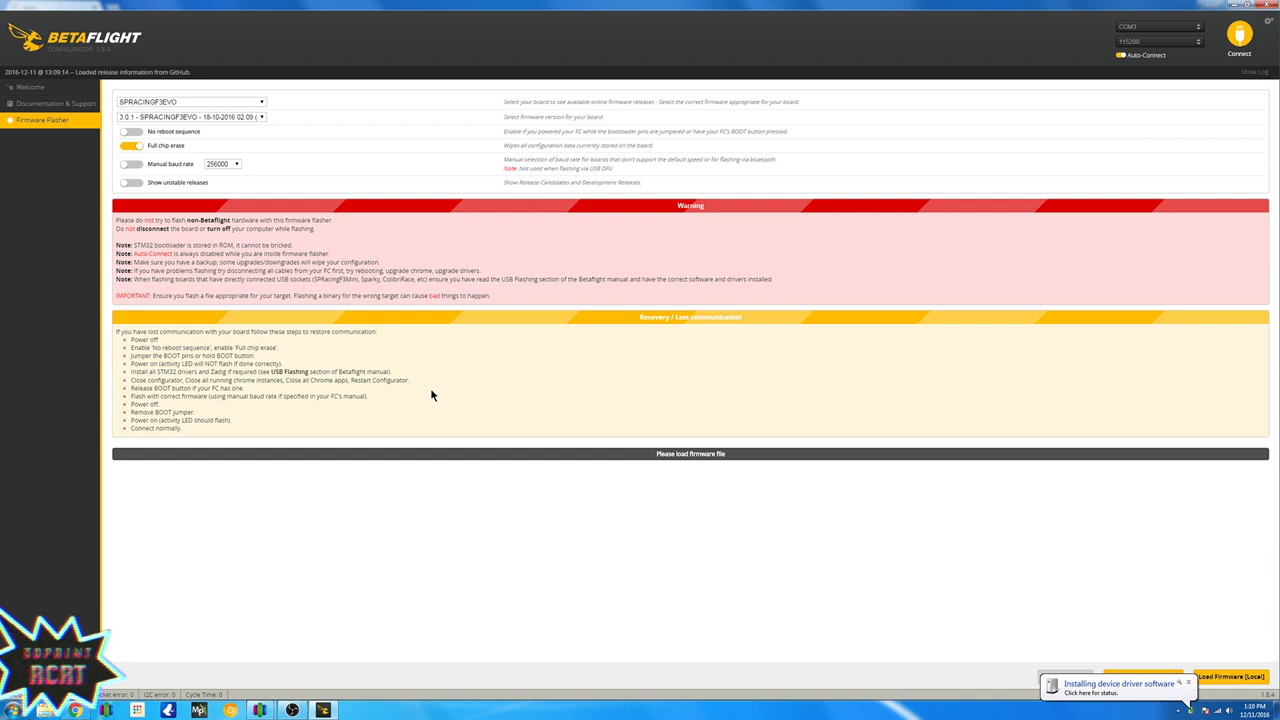
Step: Check and dismiss the device driver installation status, then load the selected firmware from the online source
click(1132, 687)
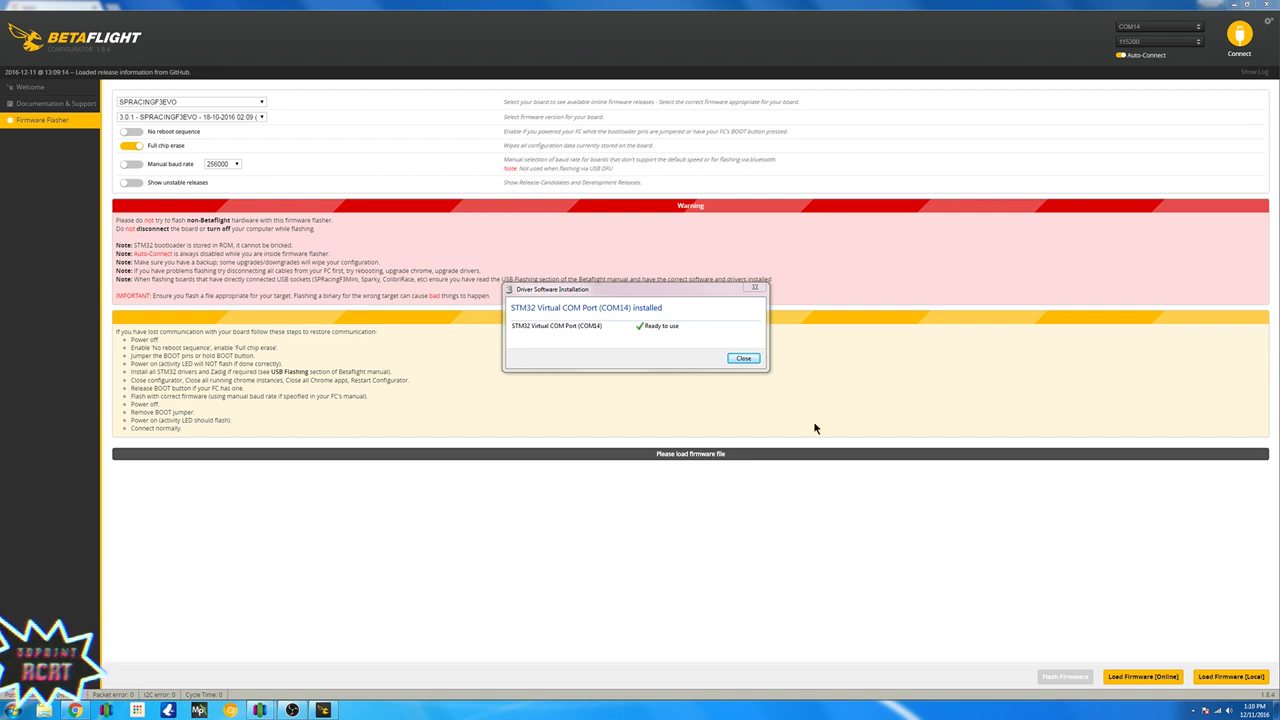
click(739, 362)
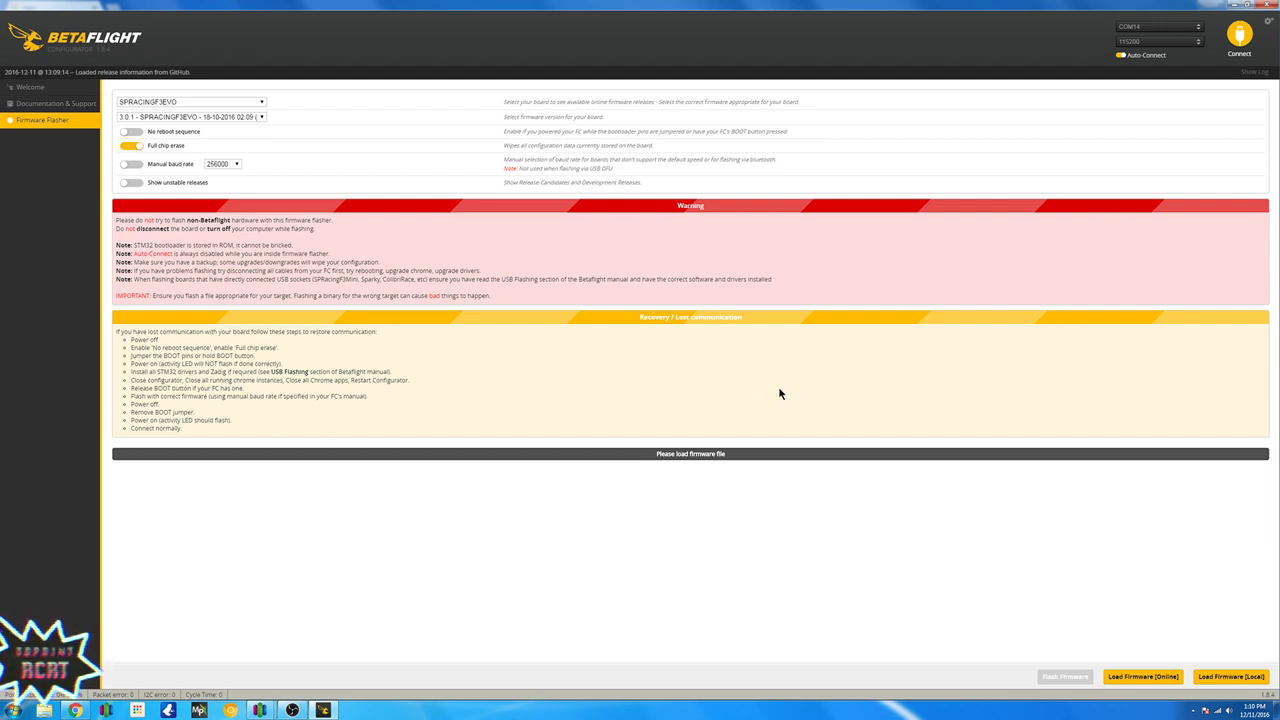
click(1141, 683)
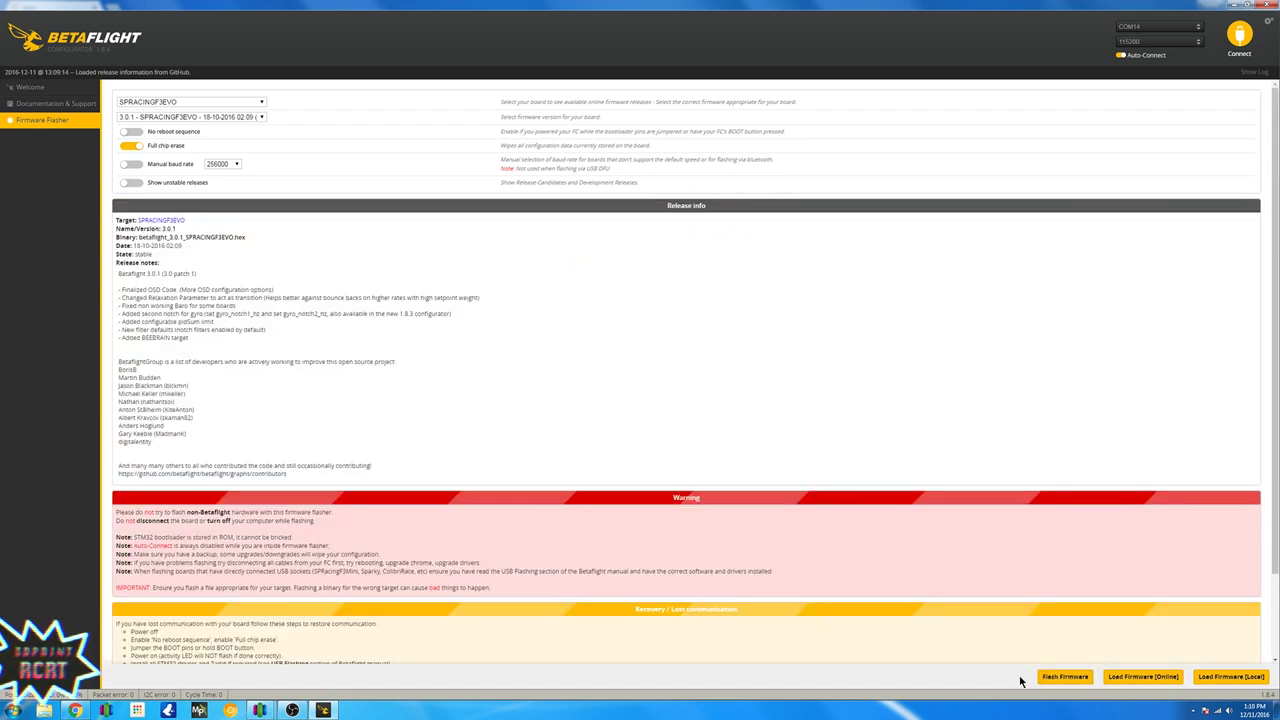
Step: Flash the loaded firmware onto the board, dismissing the STM32 bootloader driver installation status and running the flash again
scroll(886, 652, down, 2)
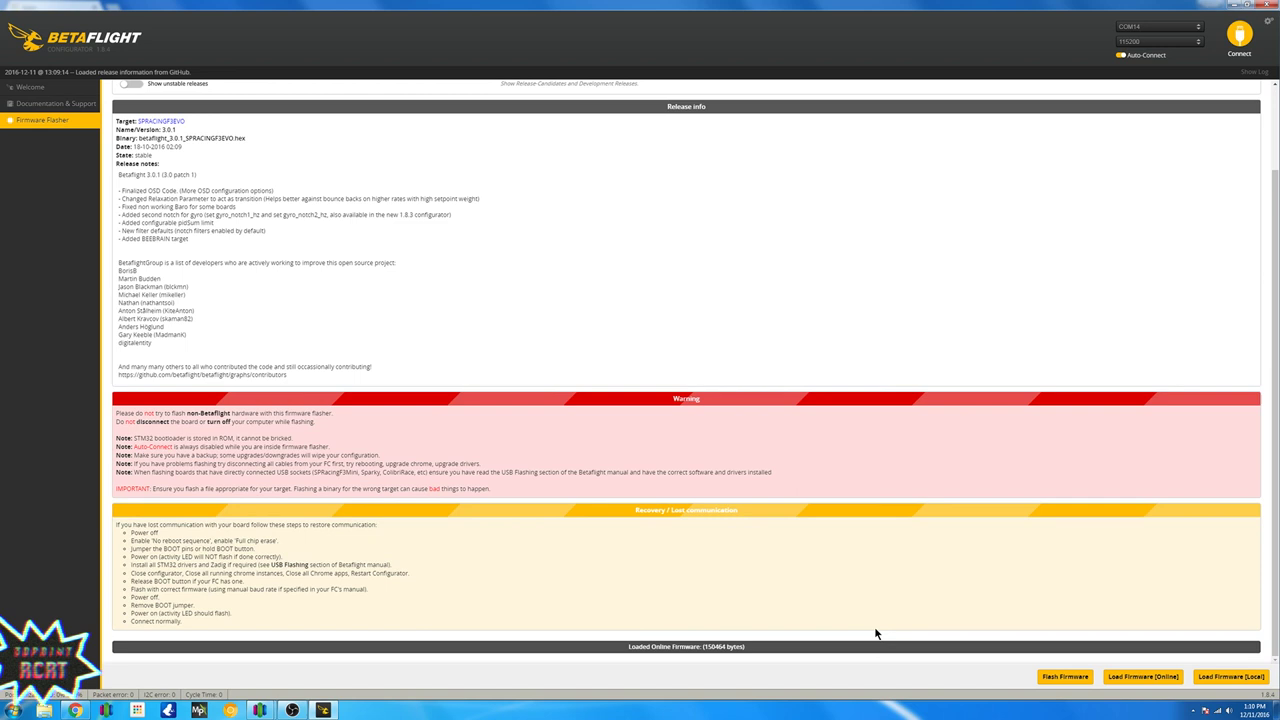
click(1050, 677)
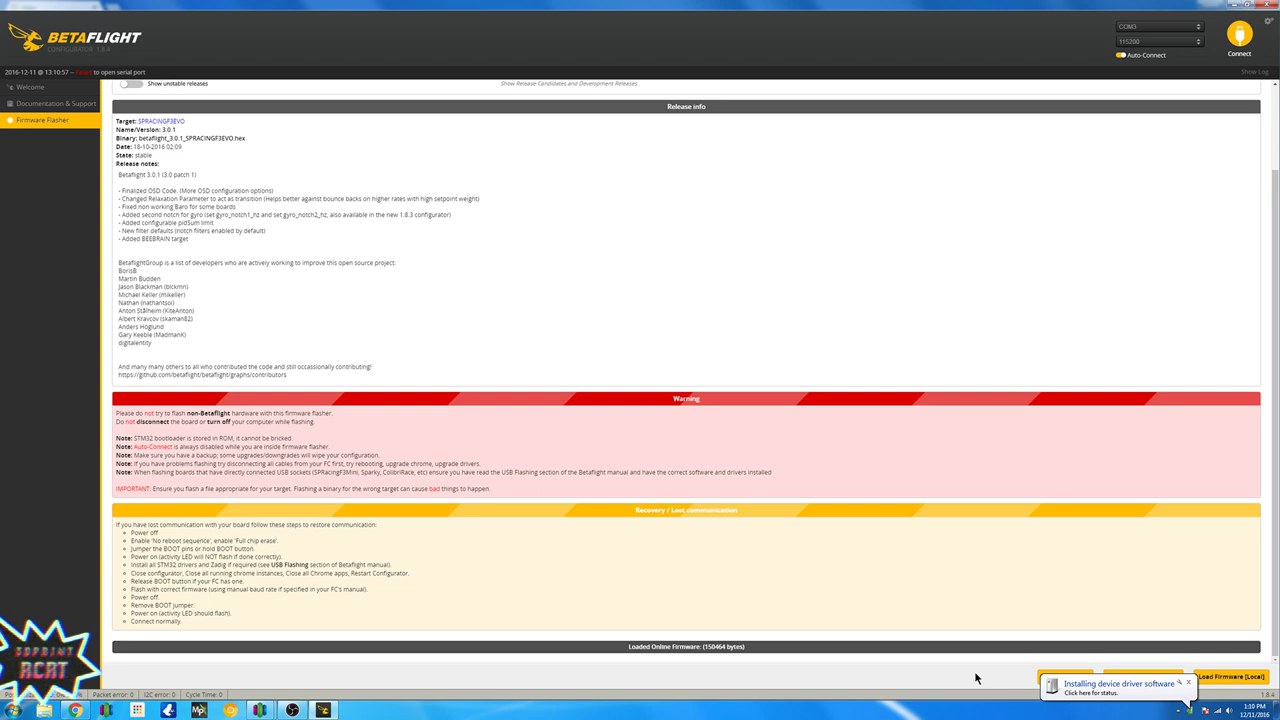
click(1110, 690)
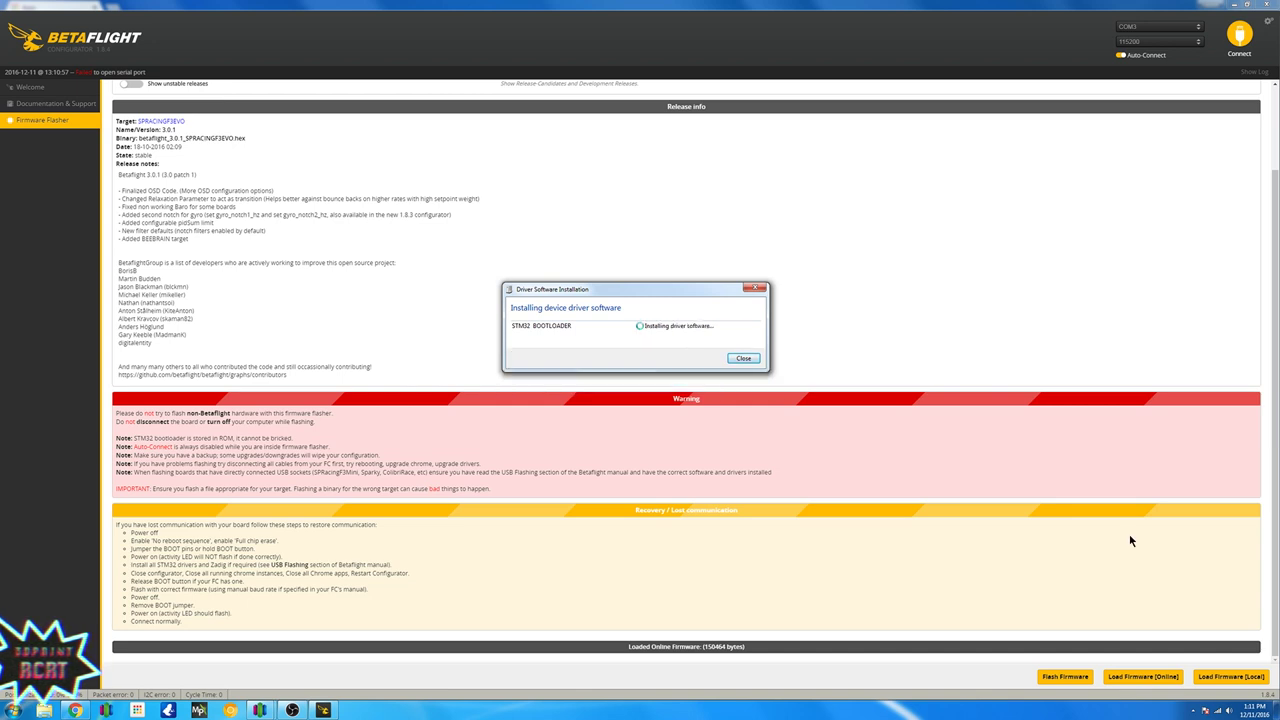
click(744, 359)
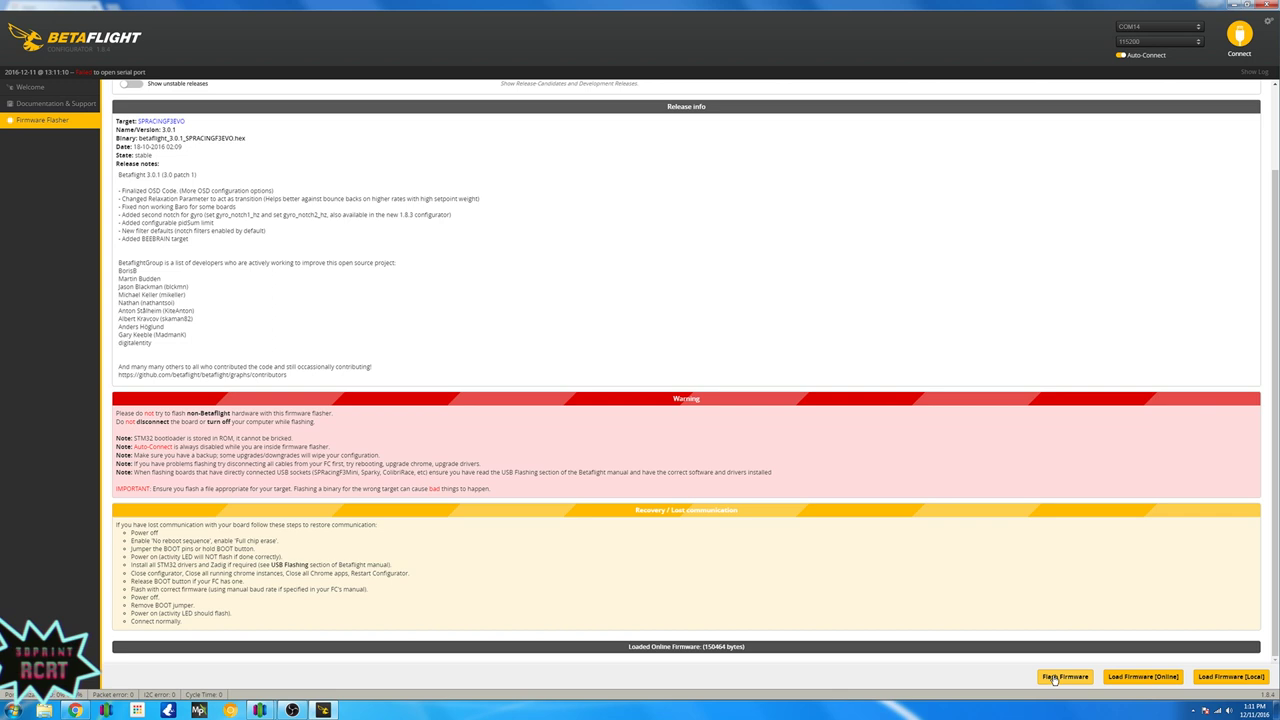
click(1053, 678)
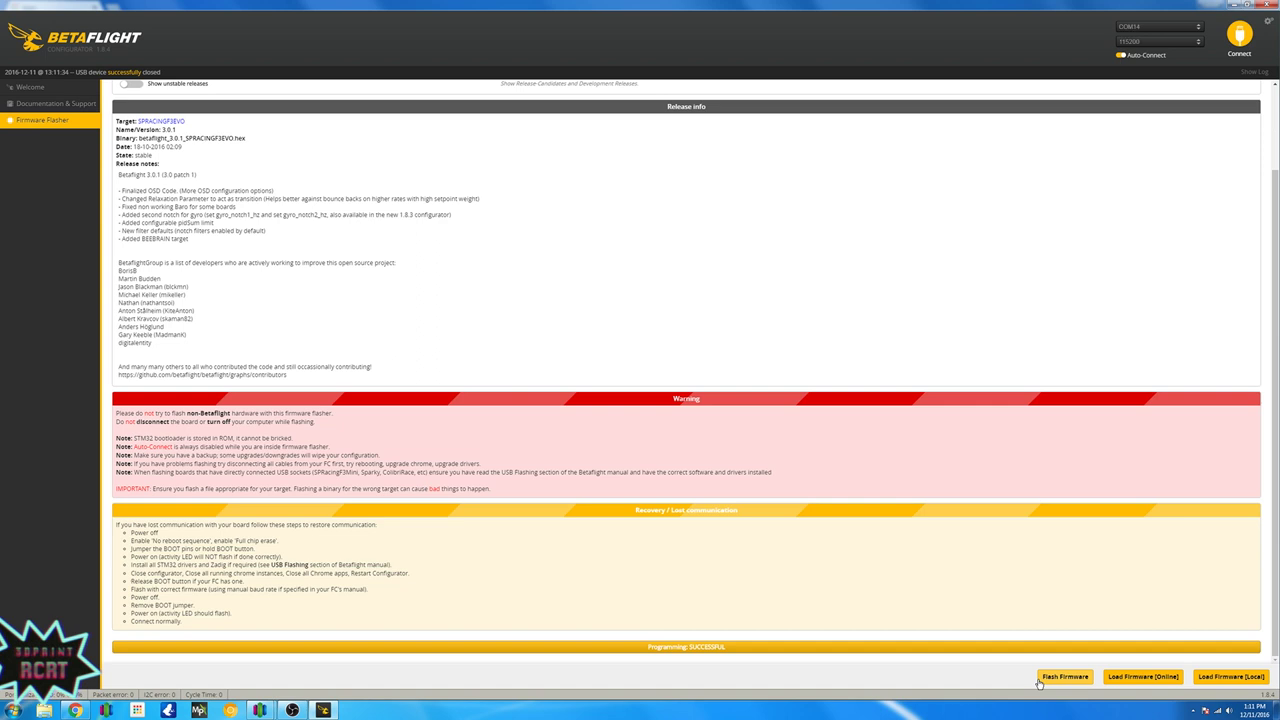
Step: Connect to the flight controller and calibrate its accelerometer
click(1239, 38)
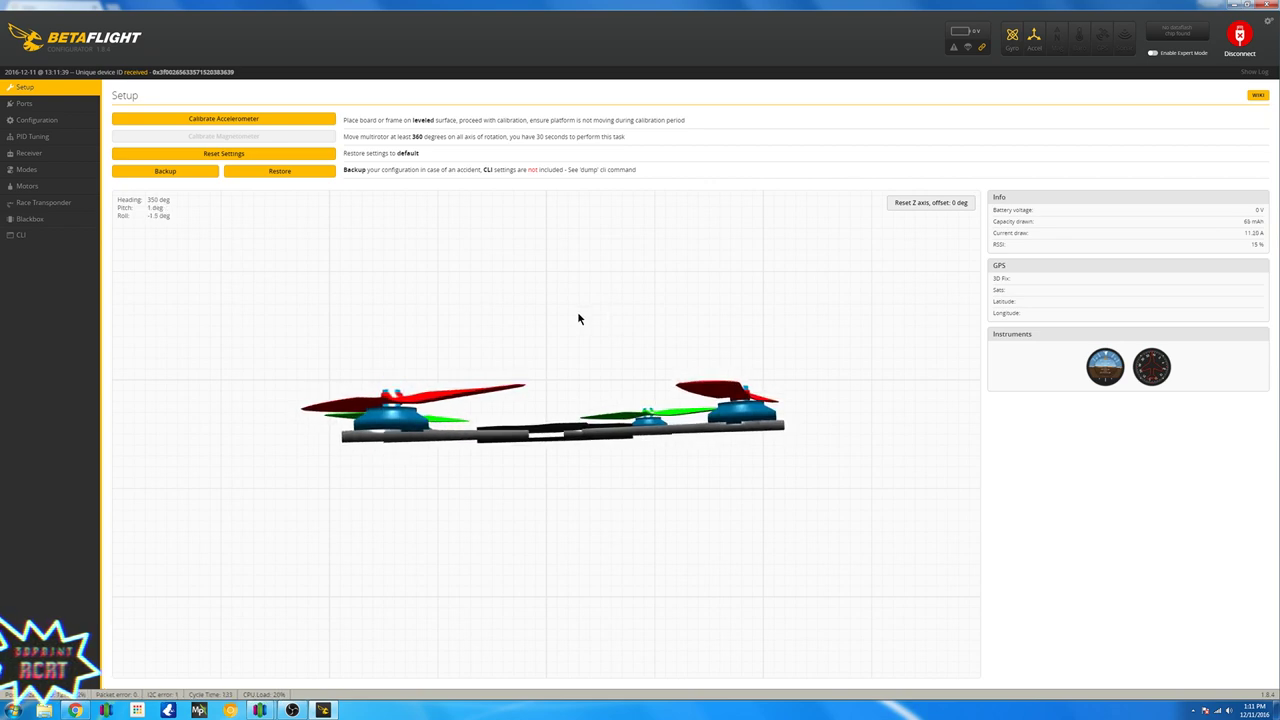
click(204, 121)
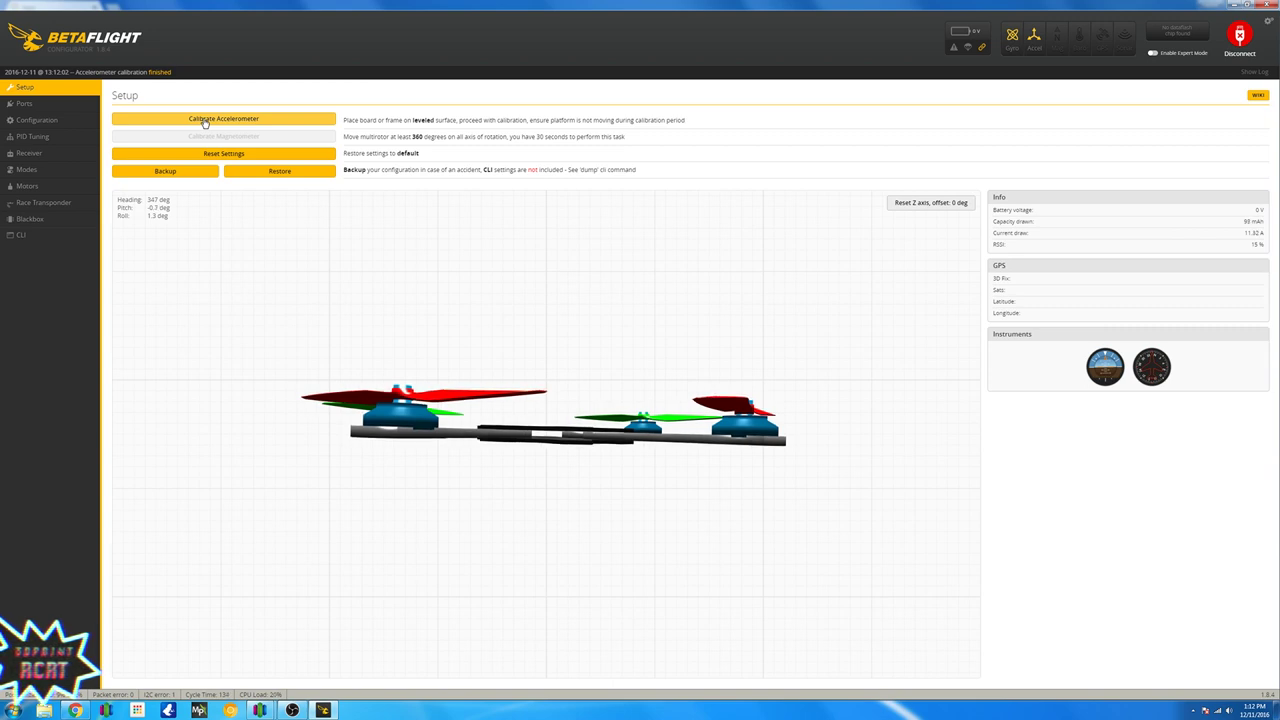
Step: Enable Serial RX on UART3 in the port settings, then save and reboot the board
click(72, 105)
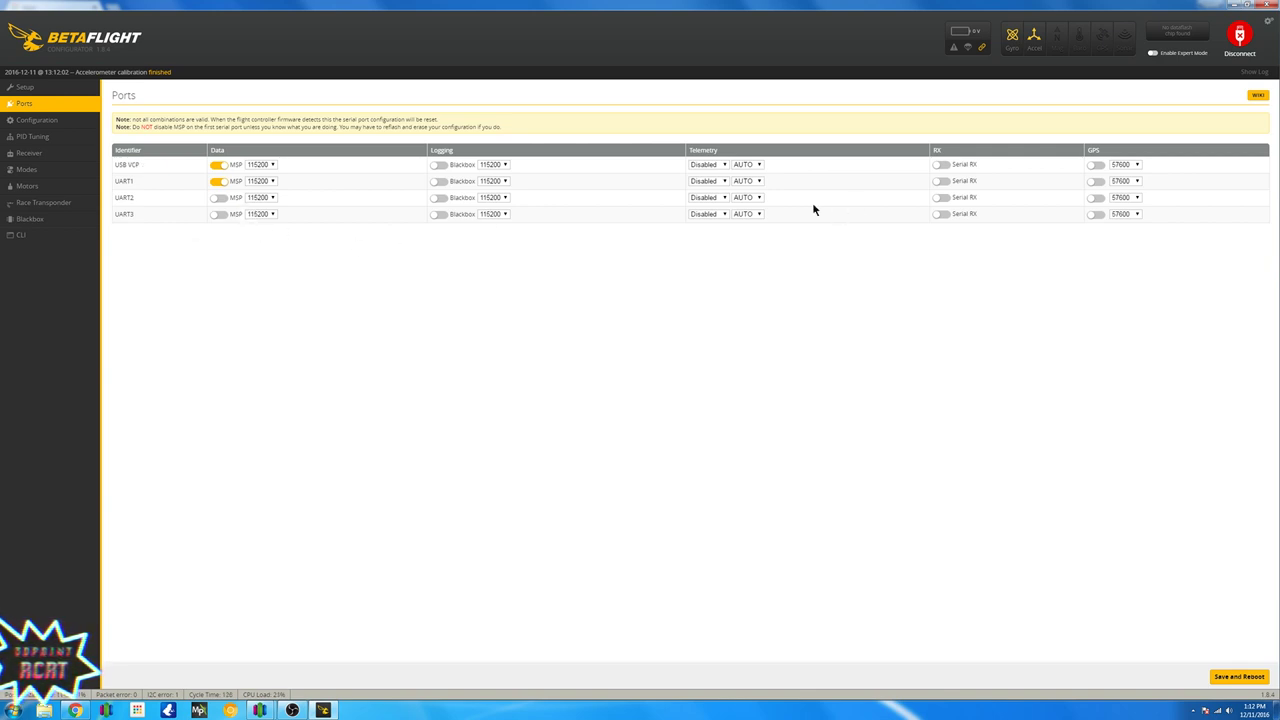
click(942, 216)
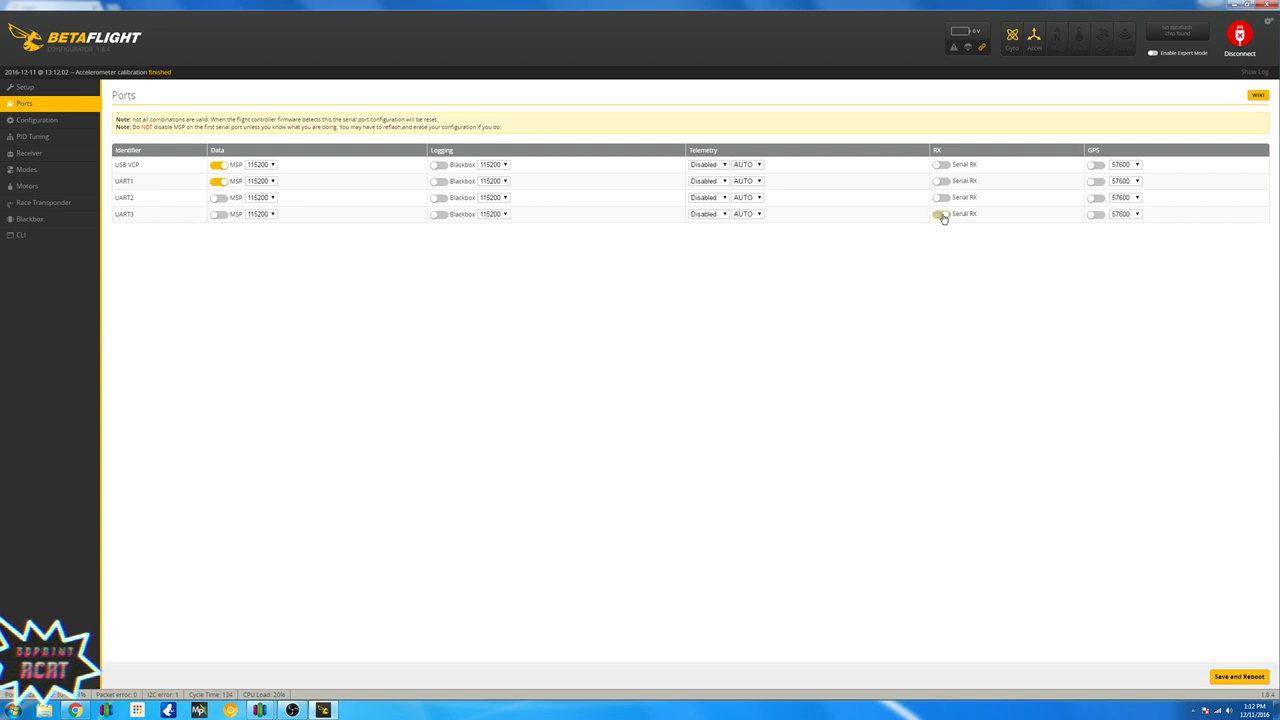
click(1239, 677)
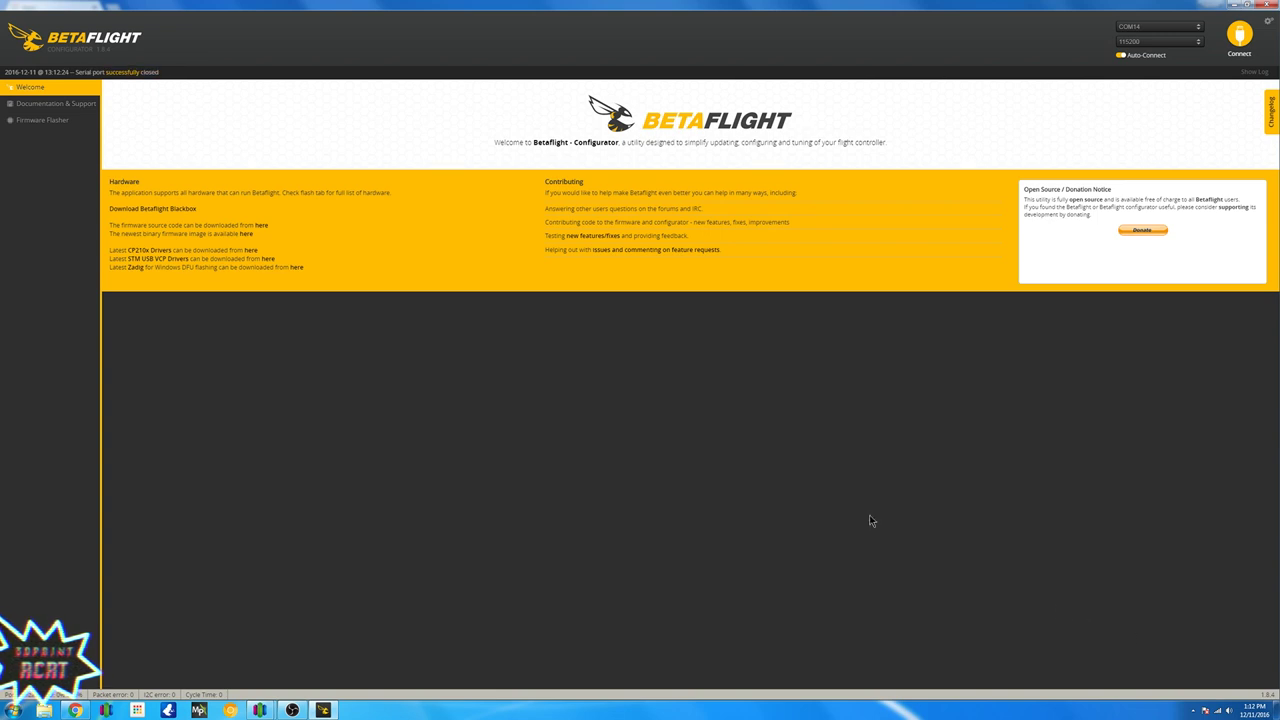
Step: Reconnect to the board and set the ESC/Motor protocol to BRUSHED in its configuration
click(1241, 36)
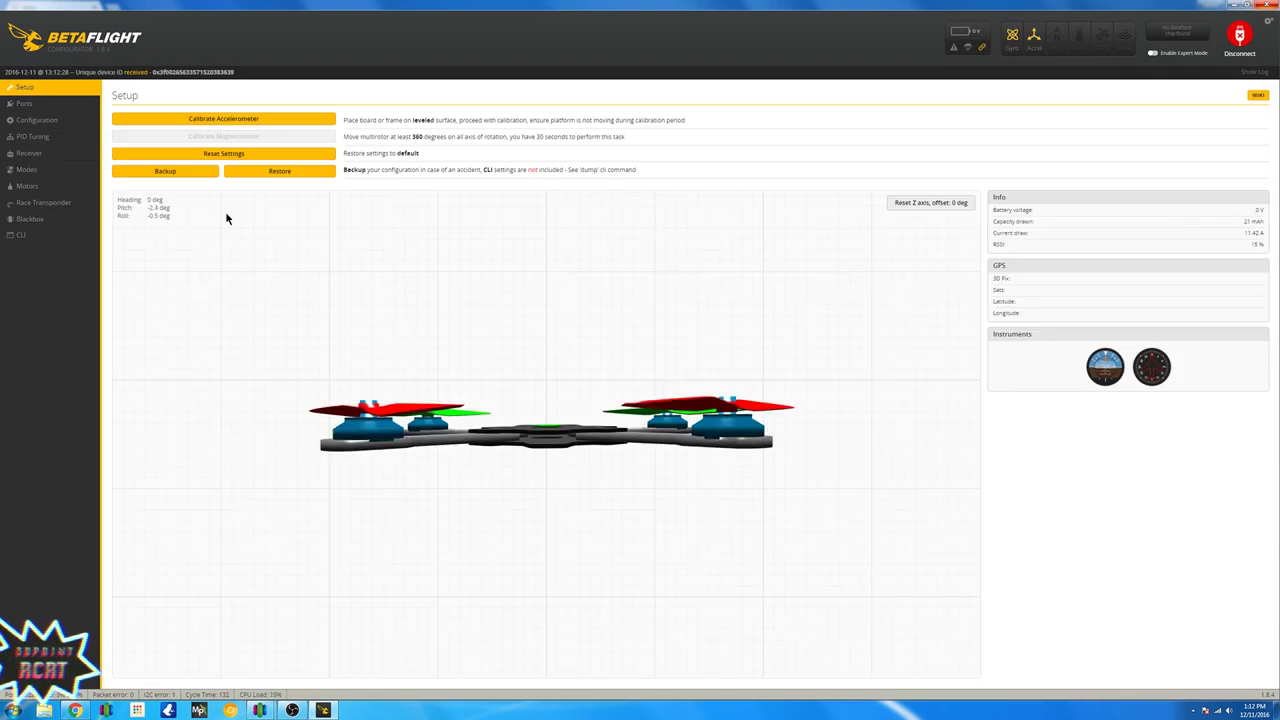
click(65, 121)
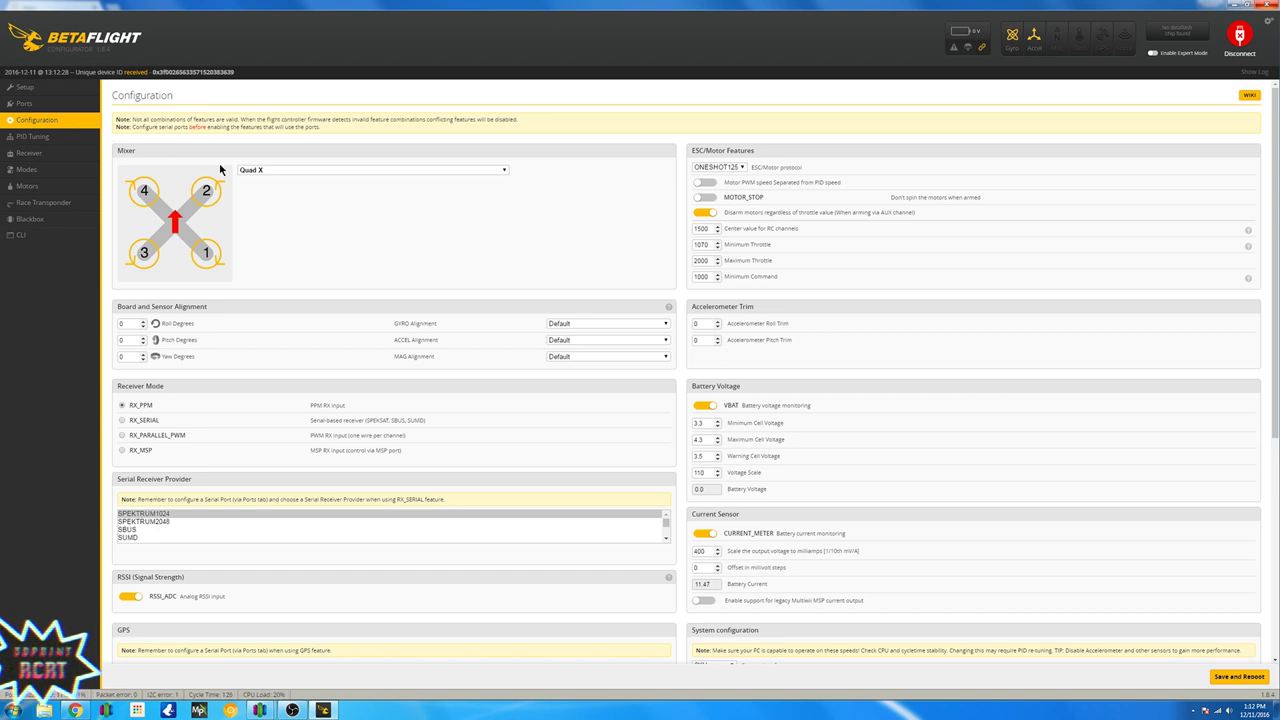
click(735, 167)
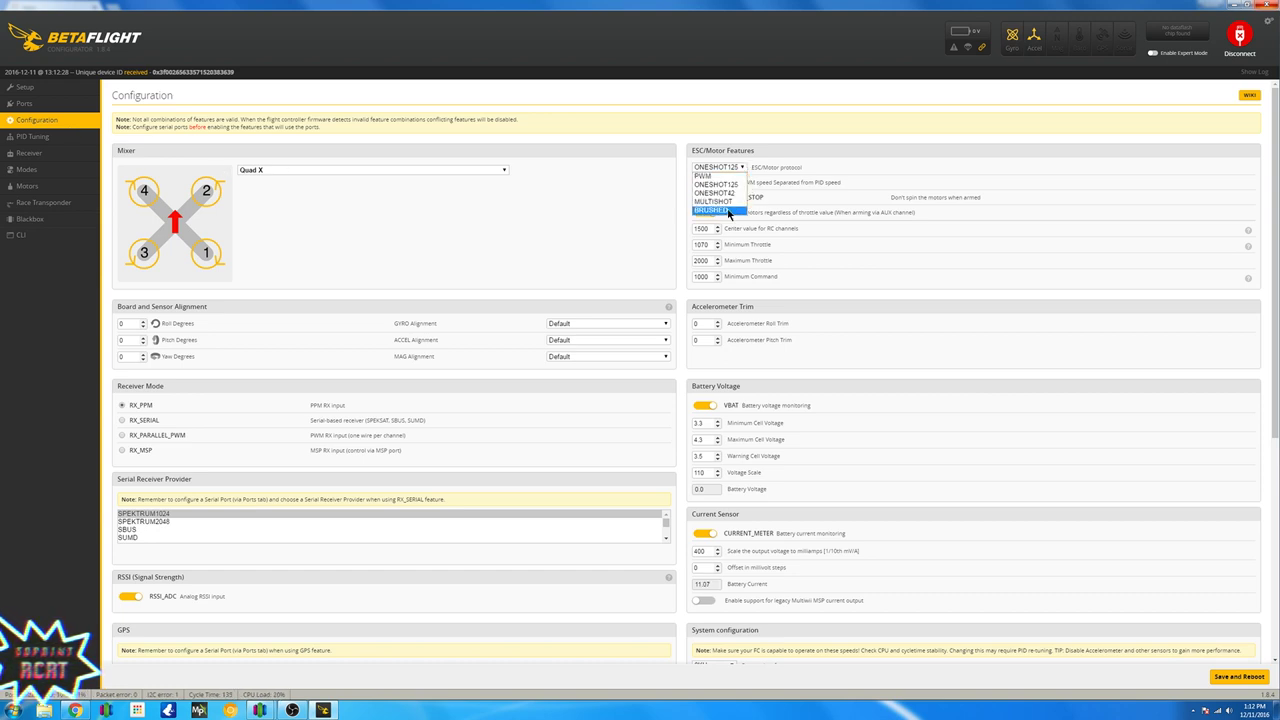
click(729, 211)
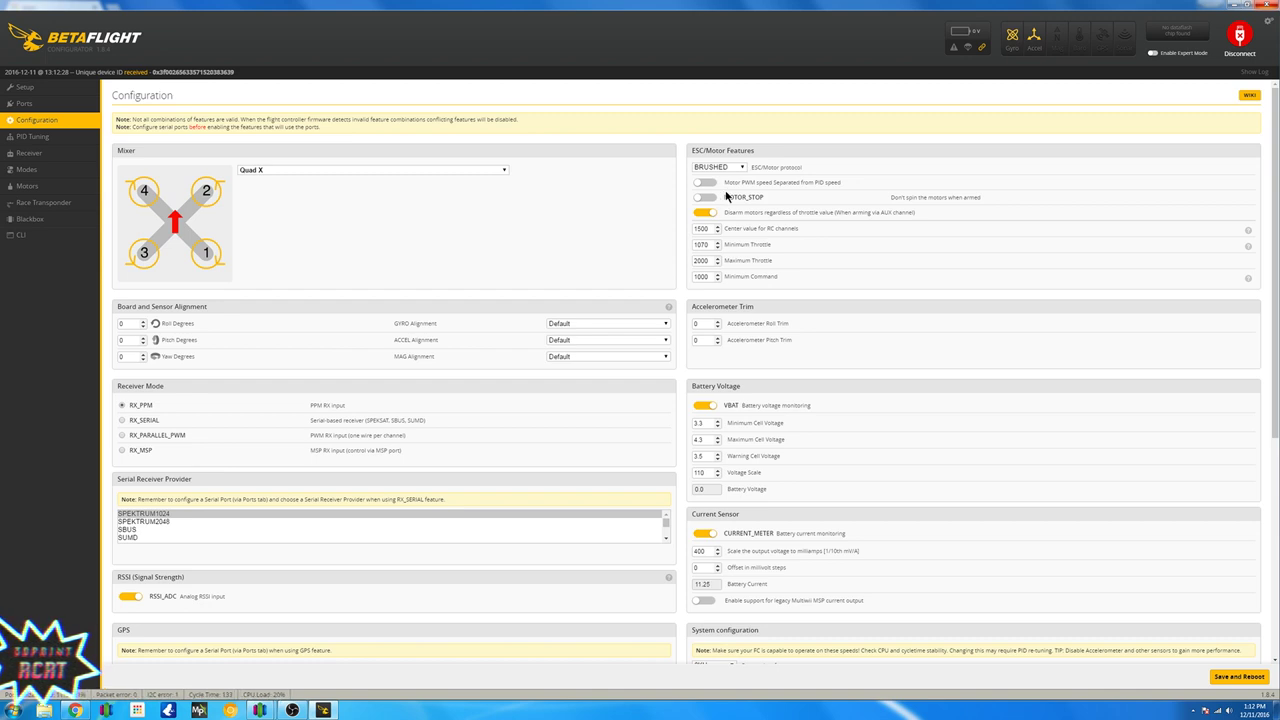
Step: Separate the motor PWM speed from the PID speed with a frequency of 32000, and enable MOTOR_STOP
click(716, 187)
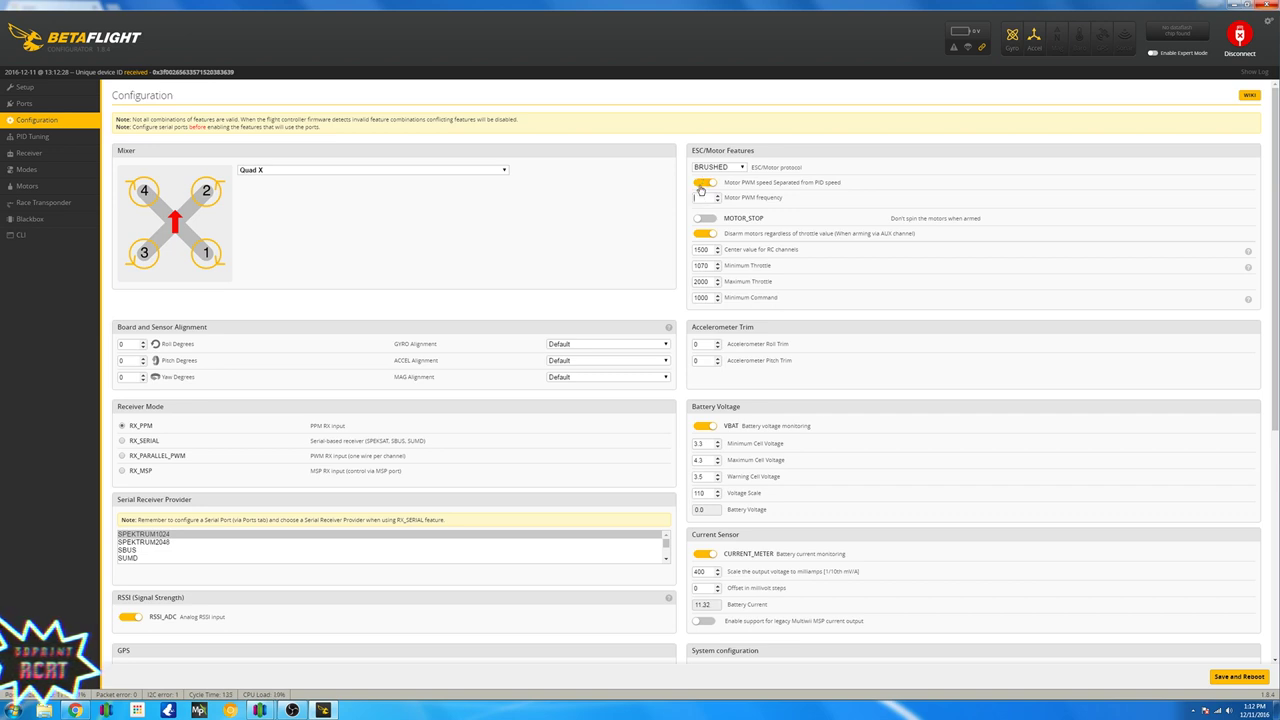
text(320)
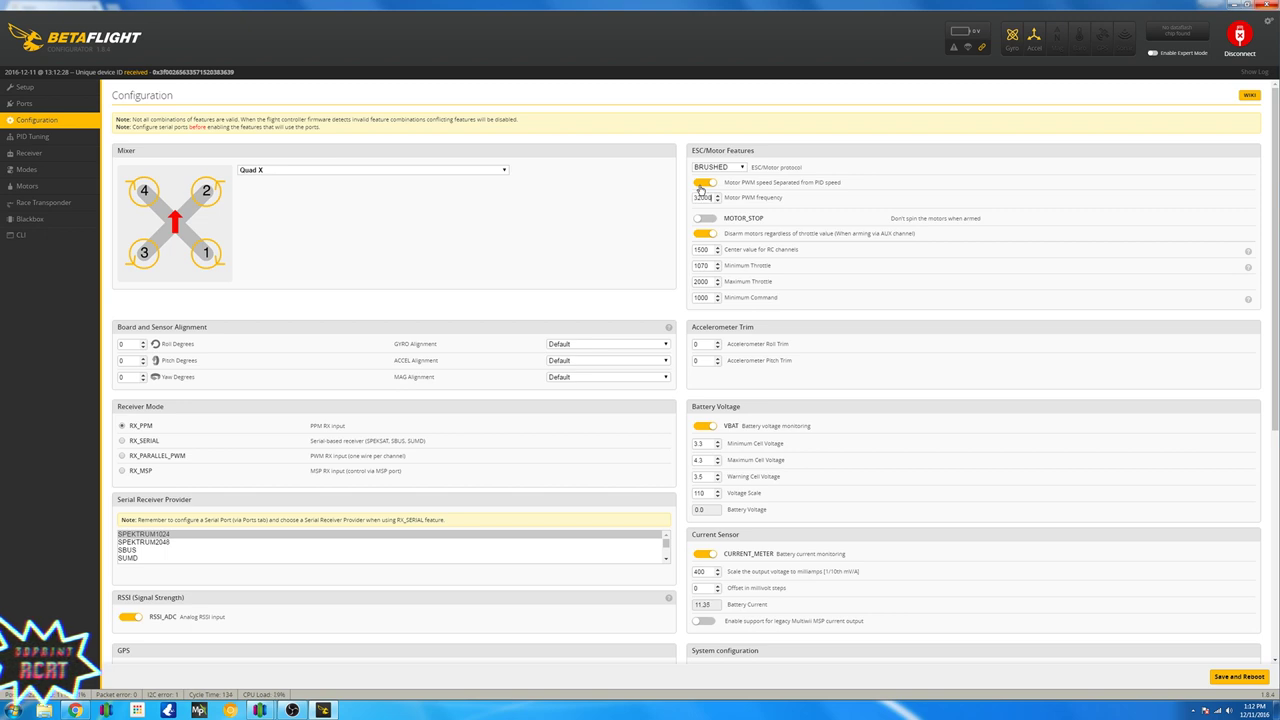
text(00)
click(706, 219)
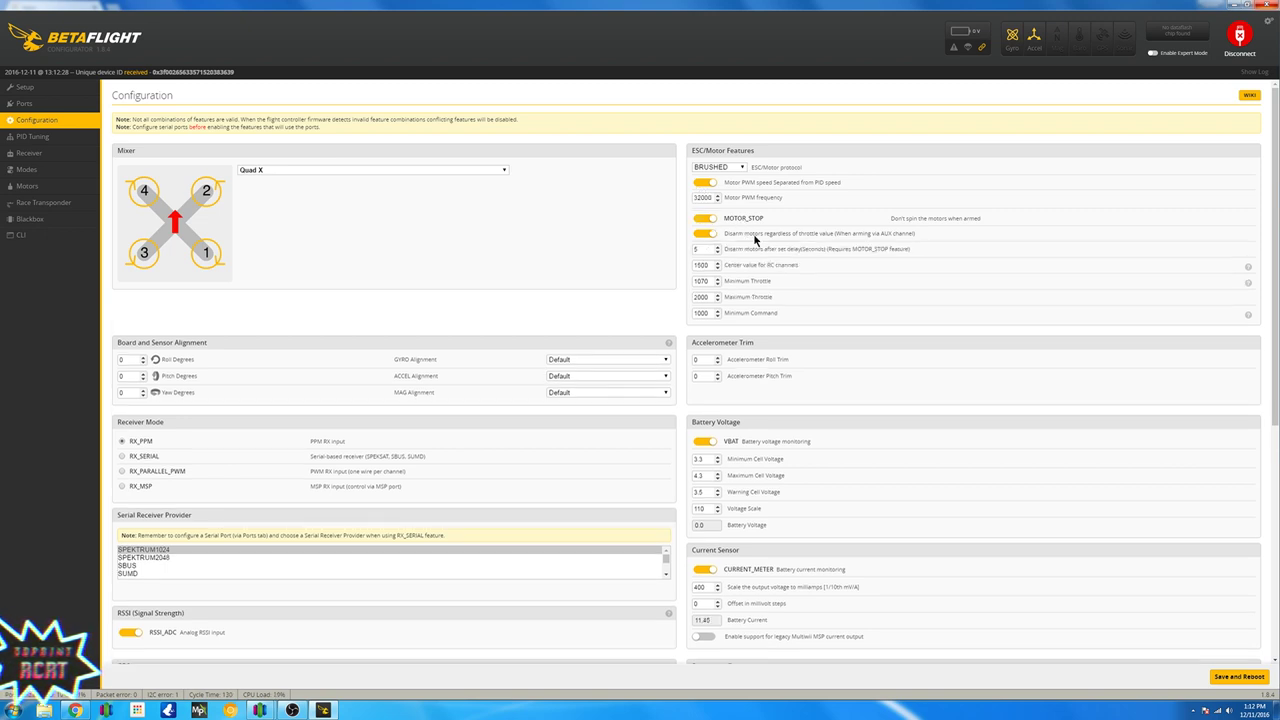
Step: Set the Minimum Command to 1020 and the Minimum Throttle to 1000
click(717, 311)
click(717, 311)
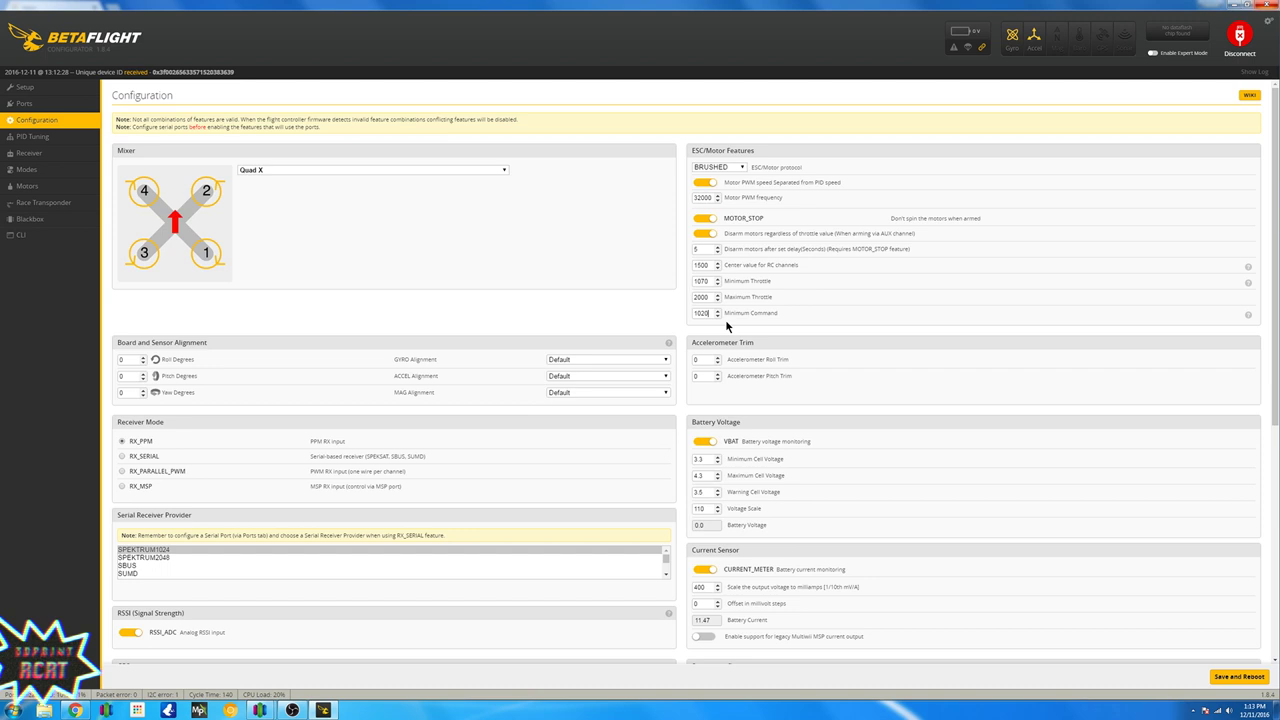
click(718, 285)
click(718, 285)
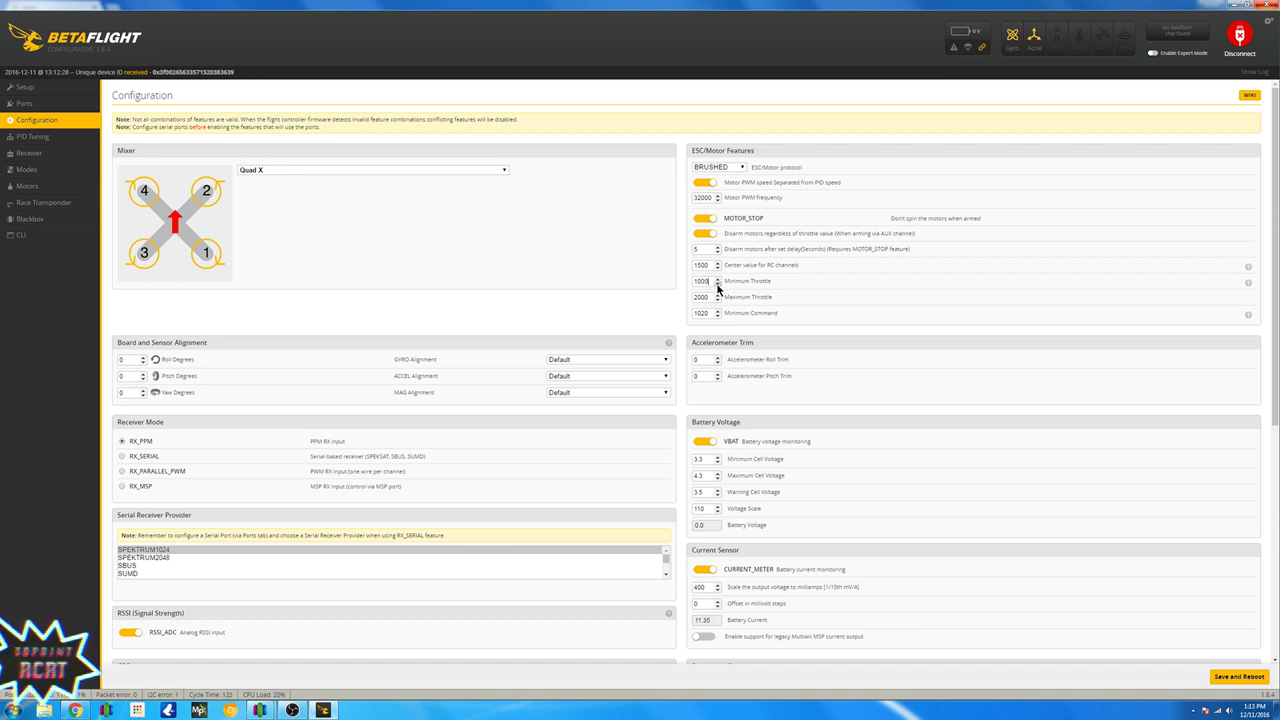
Step: Set the receiver mode to RX_SERIAL, review the remaining configuration settings, and save and reboot the board
click(123, 459)
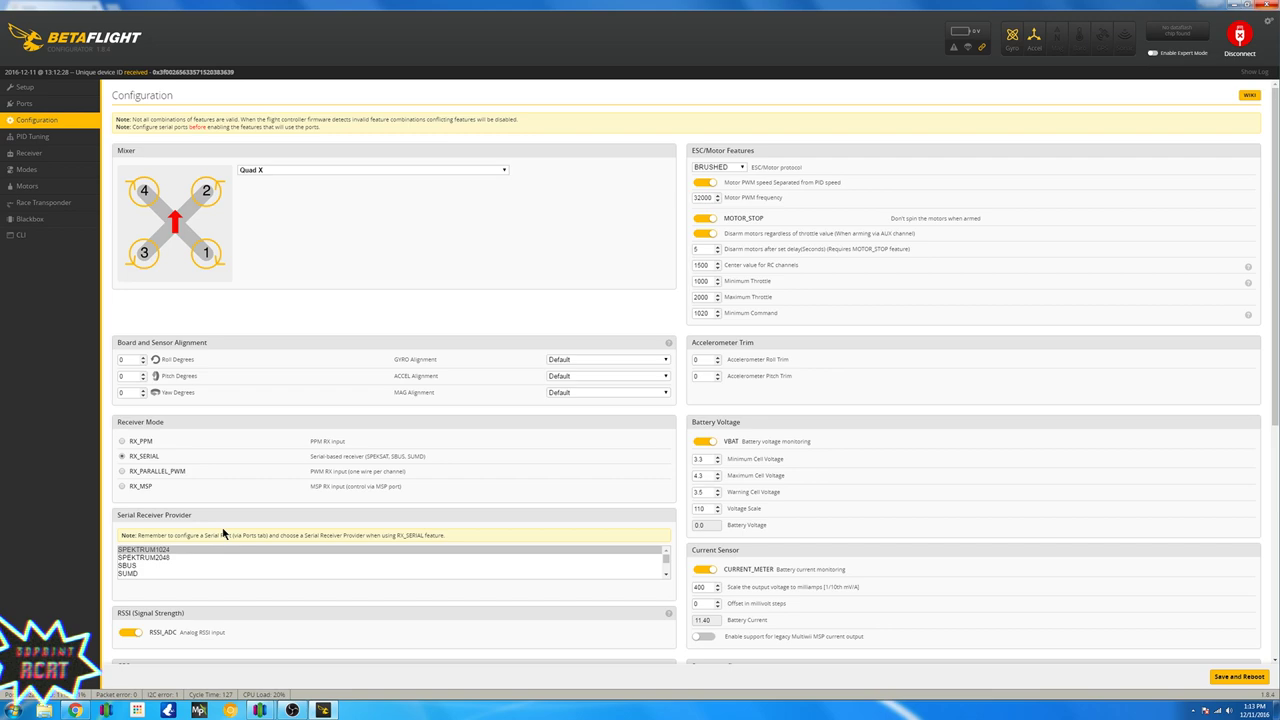
scroll(700, 433, down, 5)
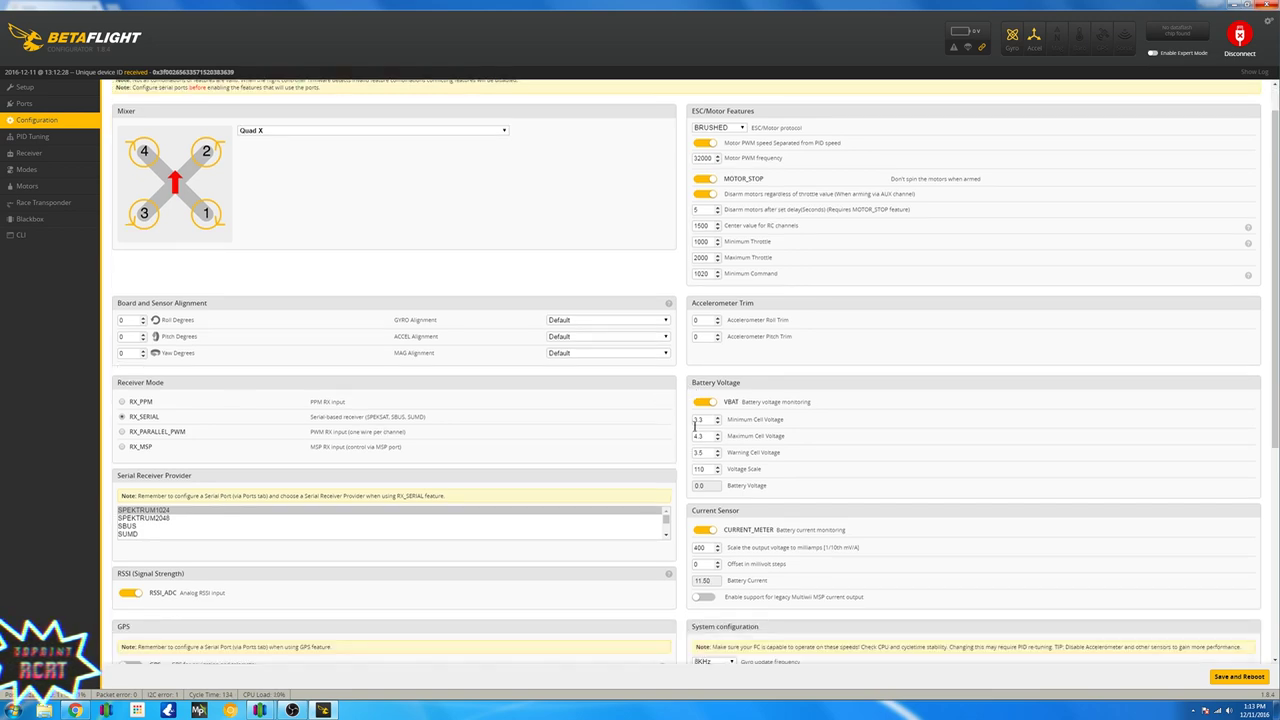
scroll(704, 430, down, 1)
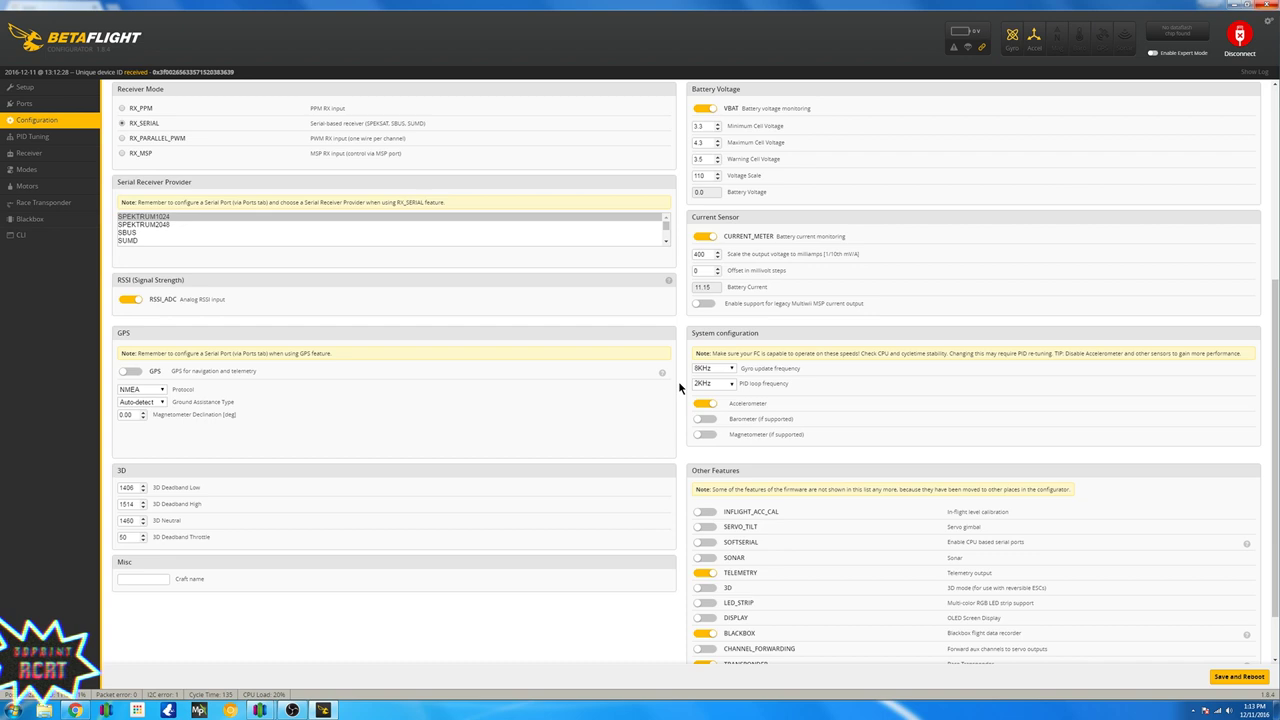
scroll(679, 387, down, 2)
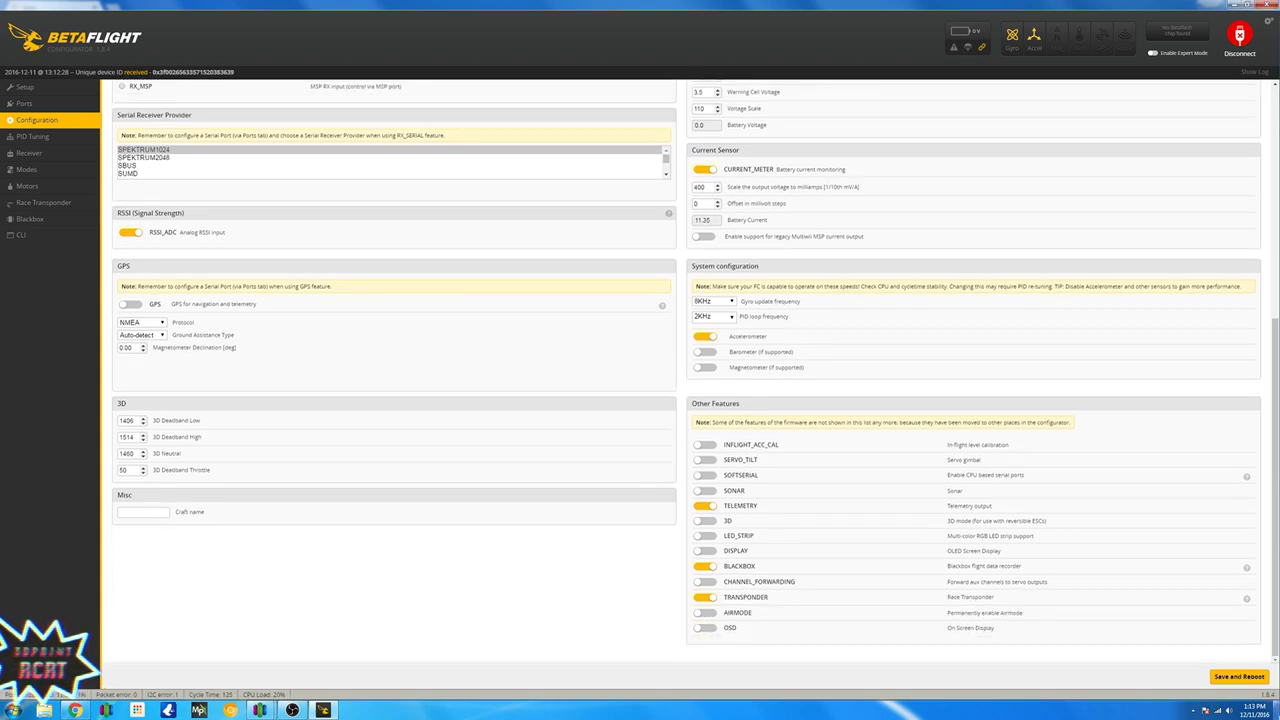
scroll(833, 412, up, 5)
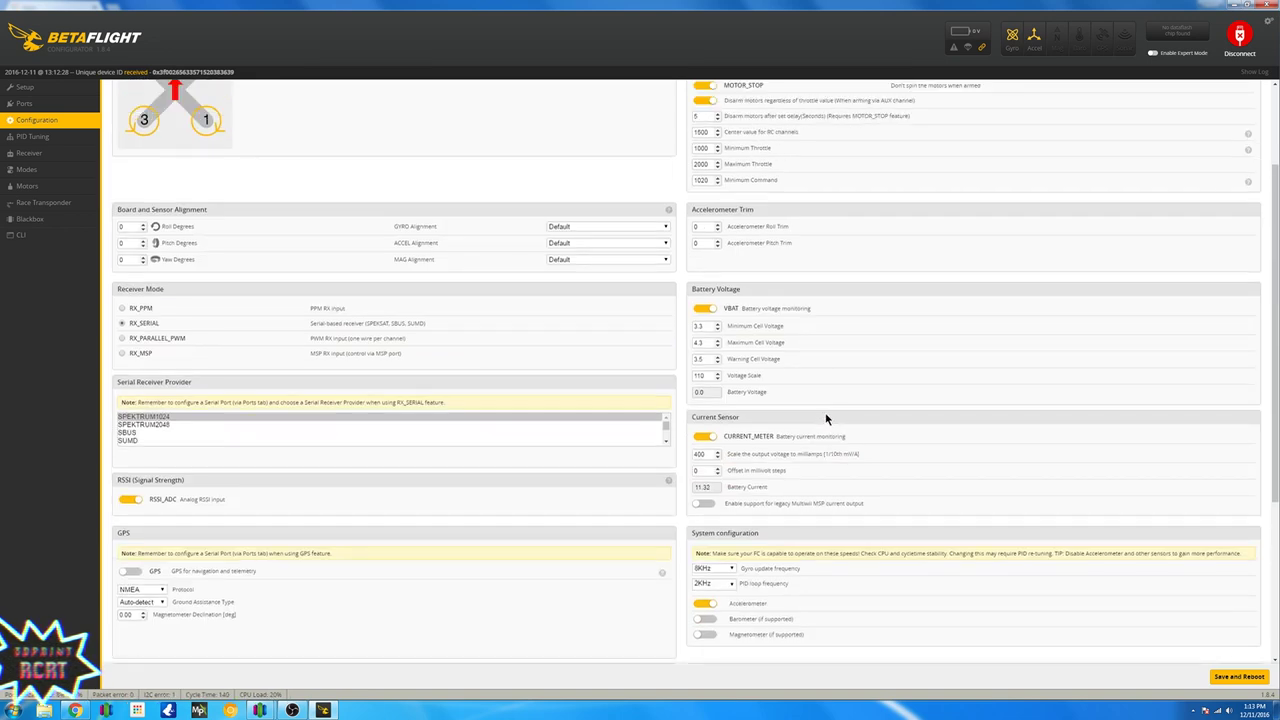
scroll(826, 418, up, 3)
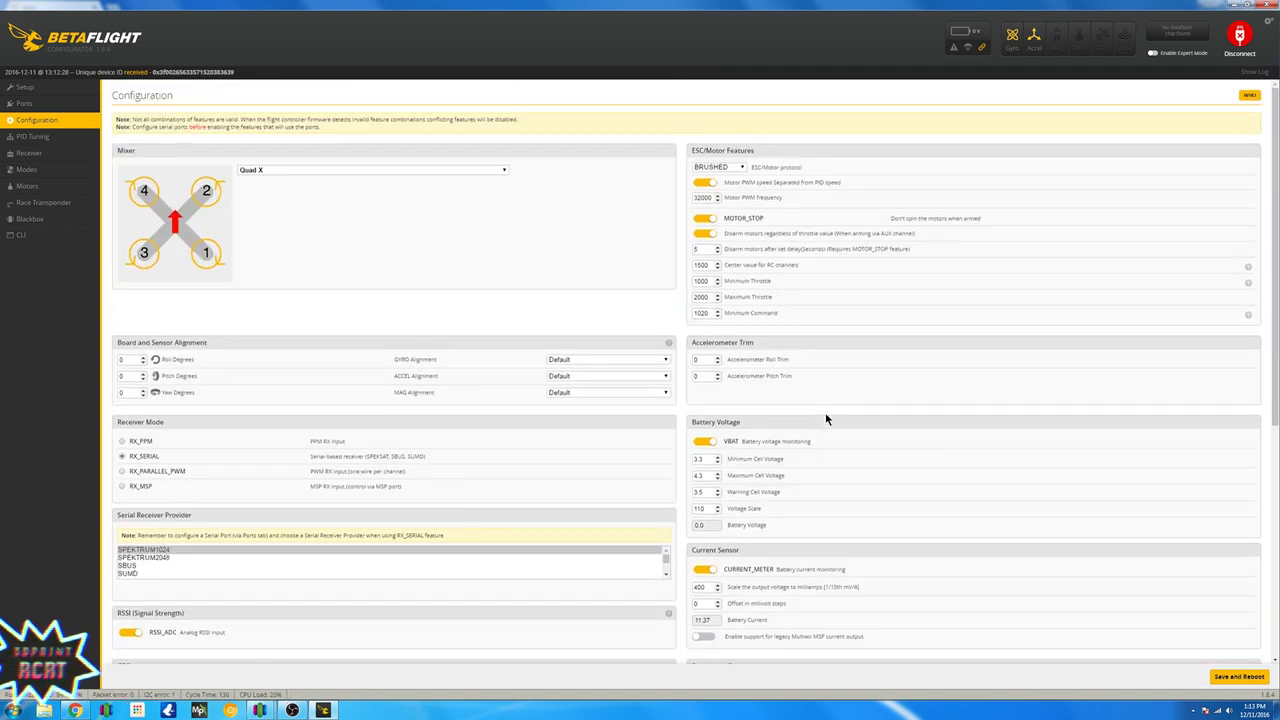
click(1240, 677)
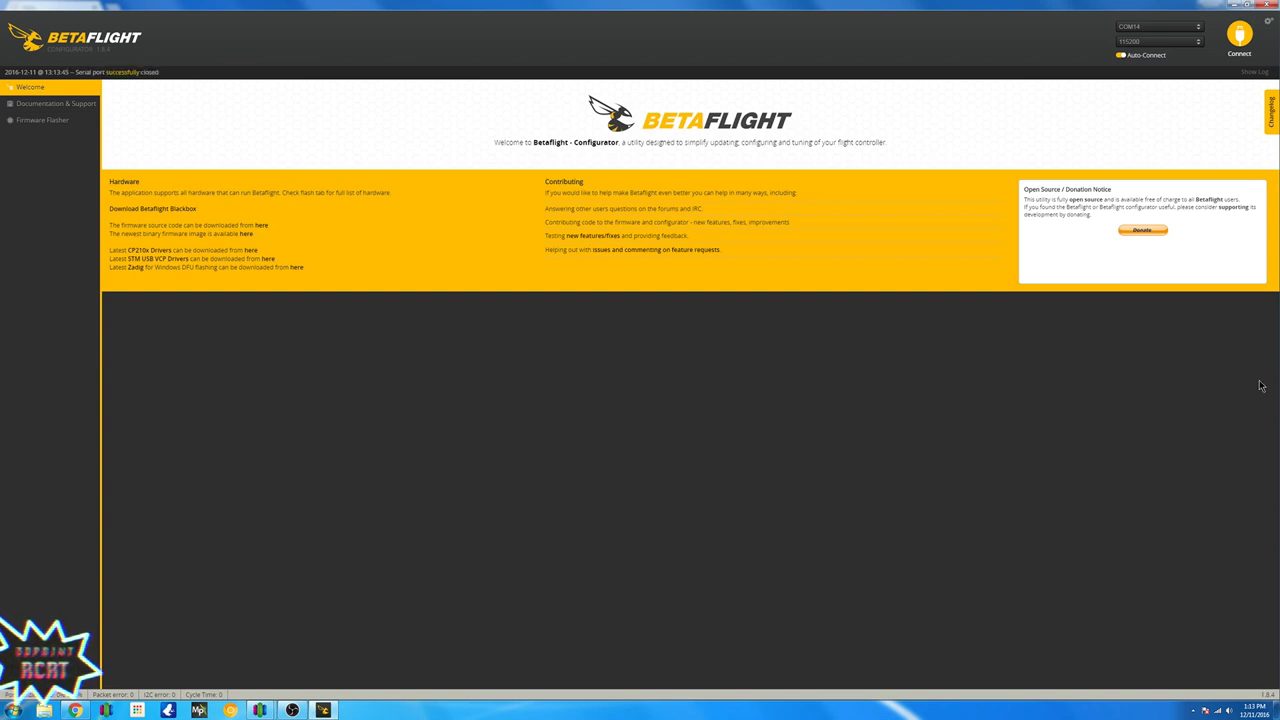
Step: Reconnect to the board, set the receiver channel map to JR / Spektrum / Graupner (TAER1234), and save it
click(1240, 37)
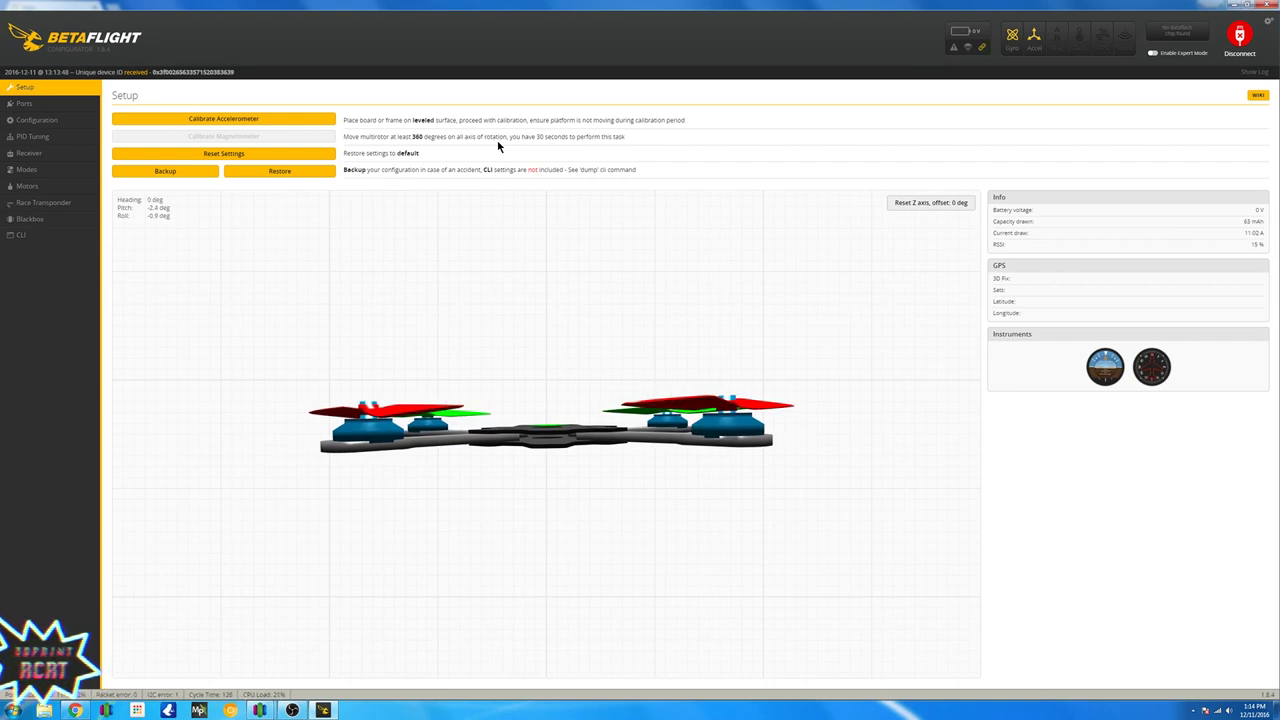
click(54, 157)
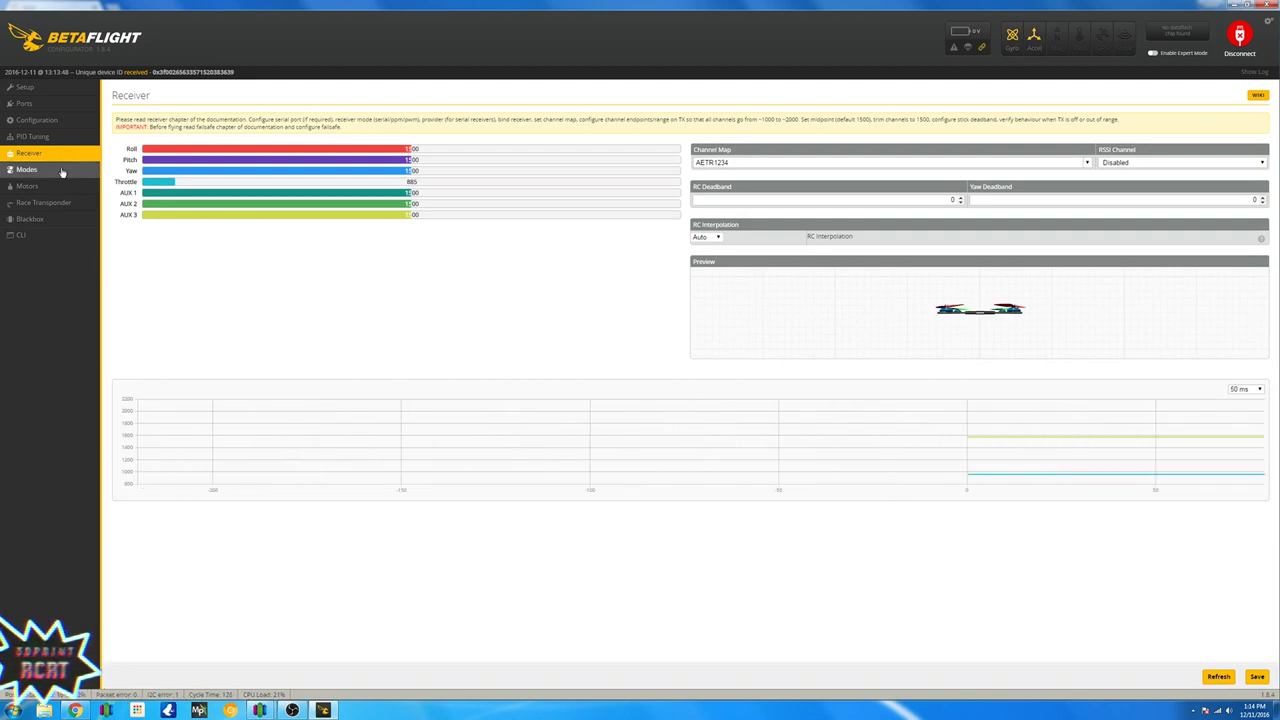
click(1087, 163)
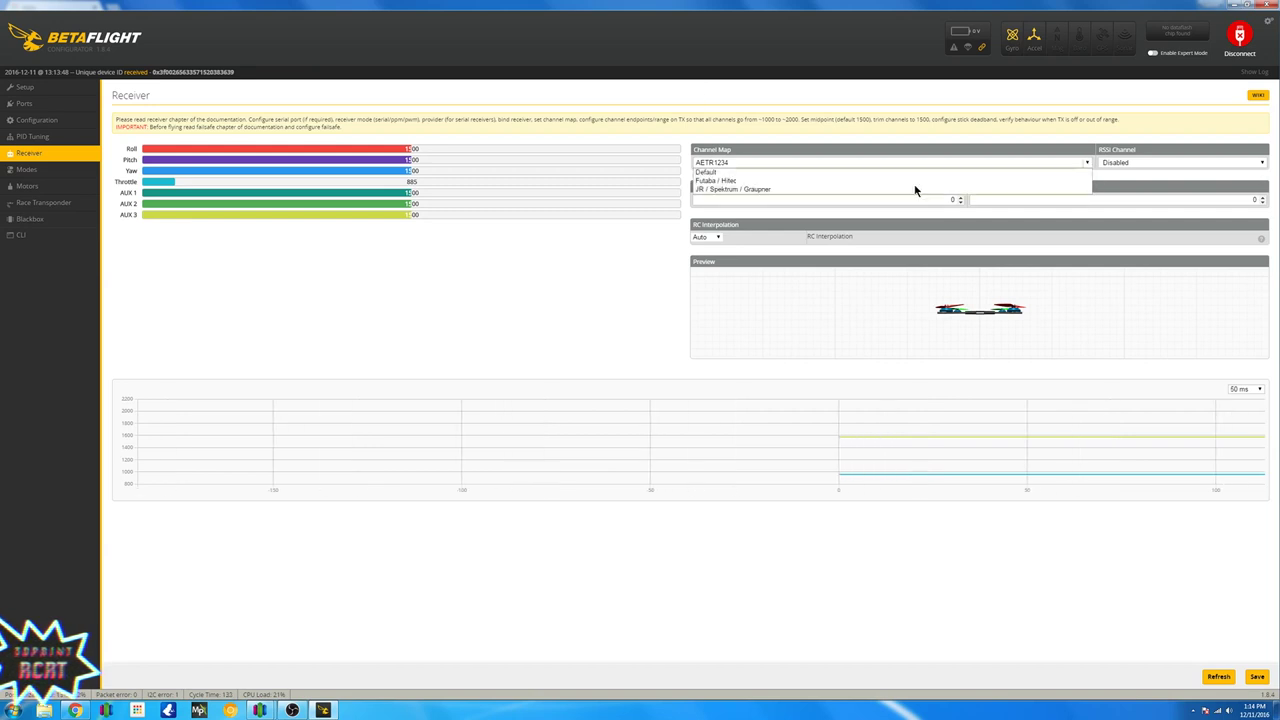
click(720, 192)
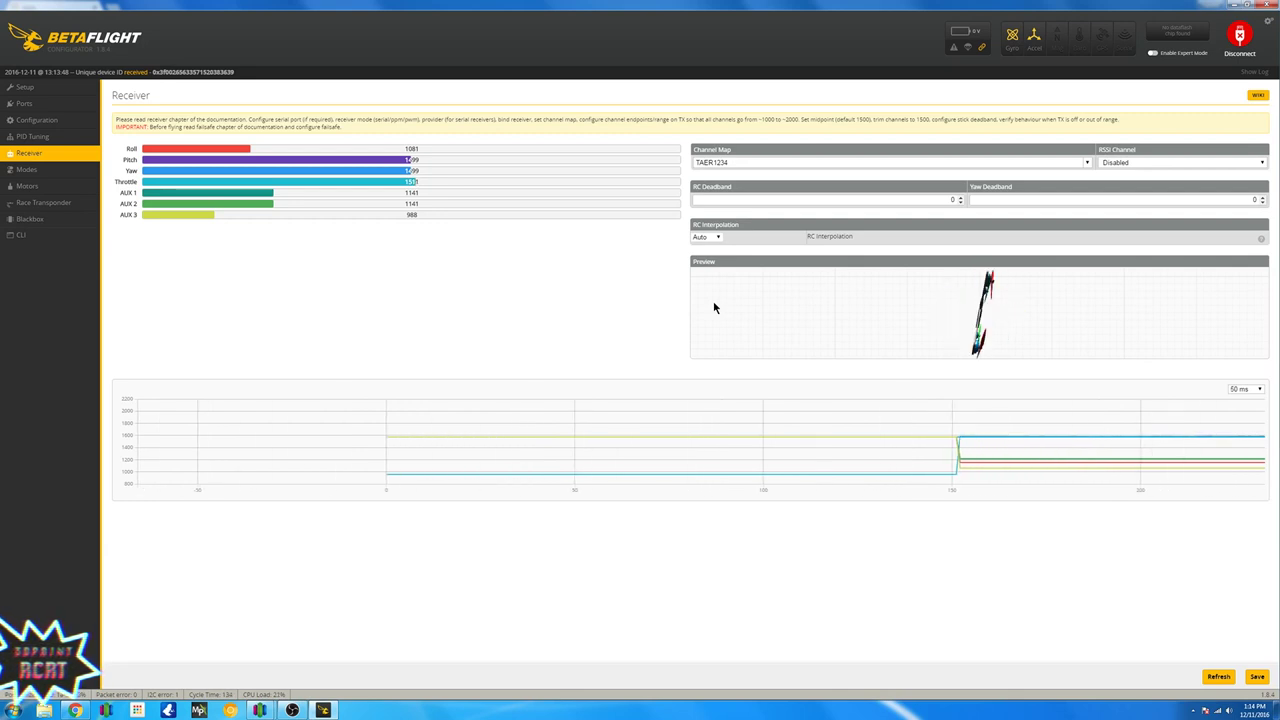
click(1257, 676)
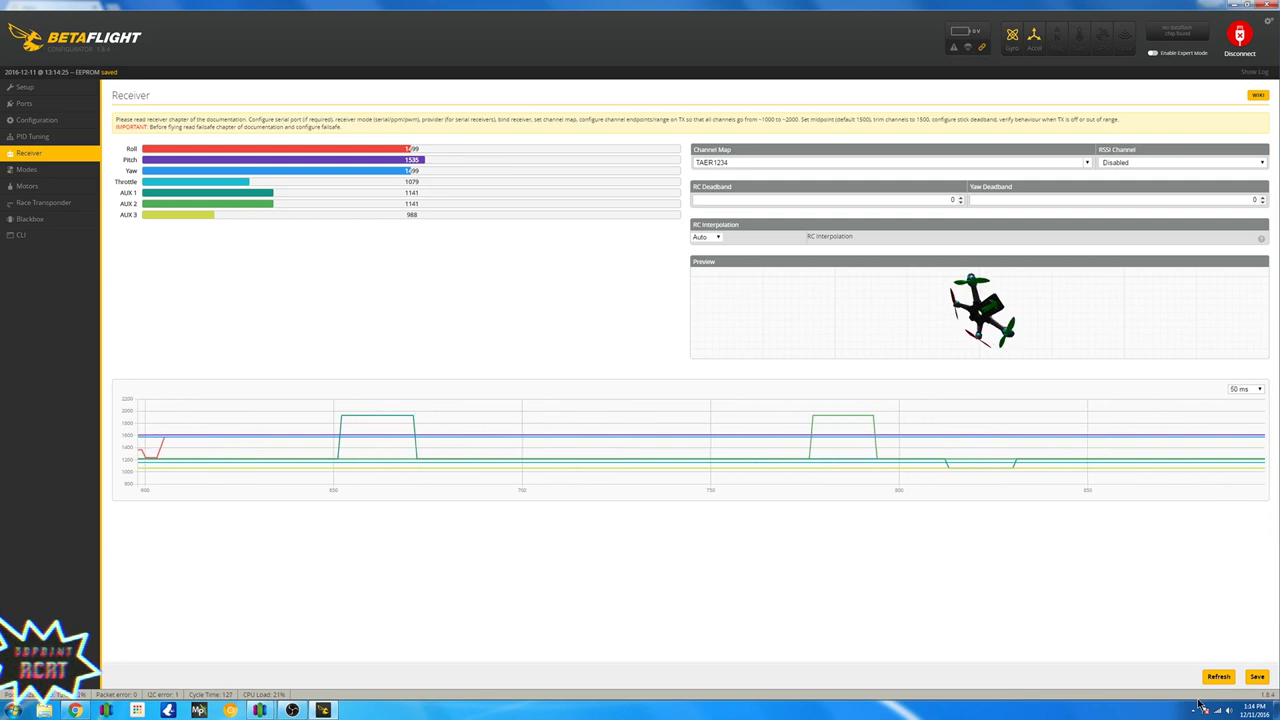
Step: In the PID tuning settings, set the Proportional gains to 55 for roll, 59 for pitch and 44 for yaw
click(40, 137)
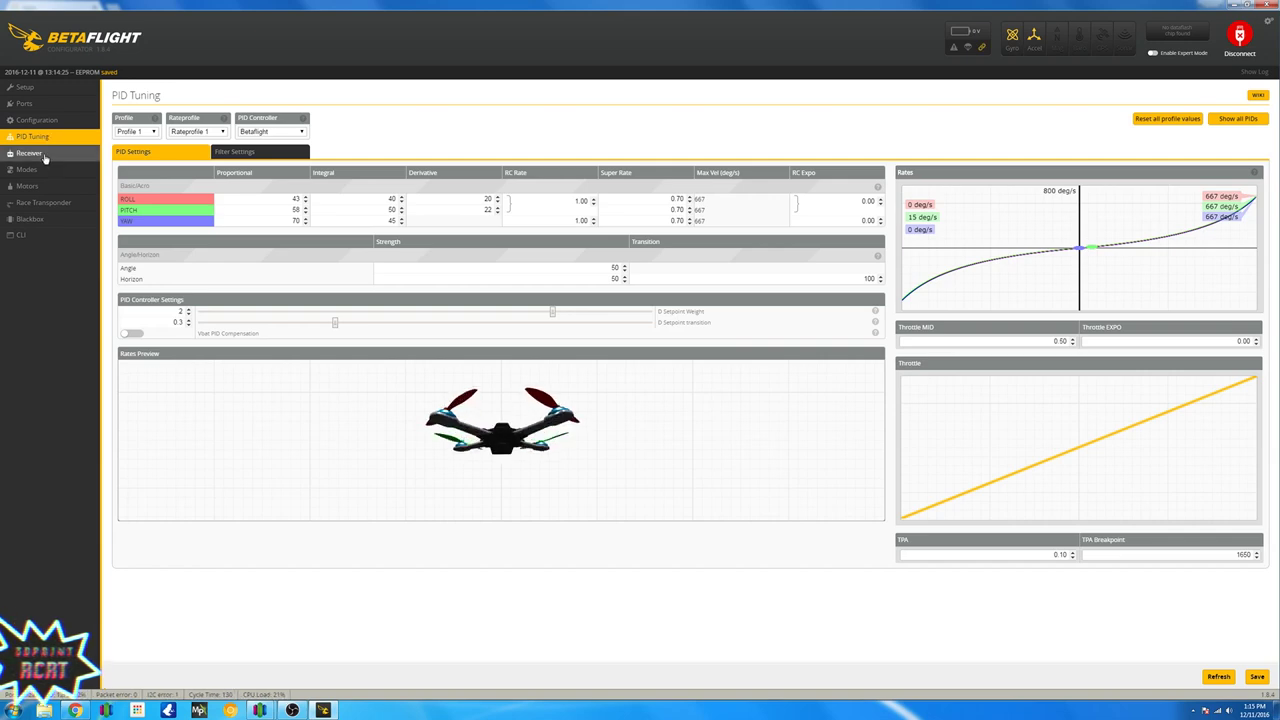
click(45, 155)
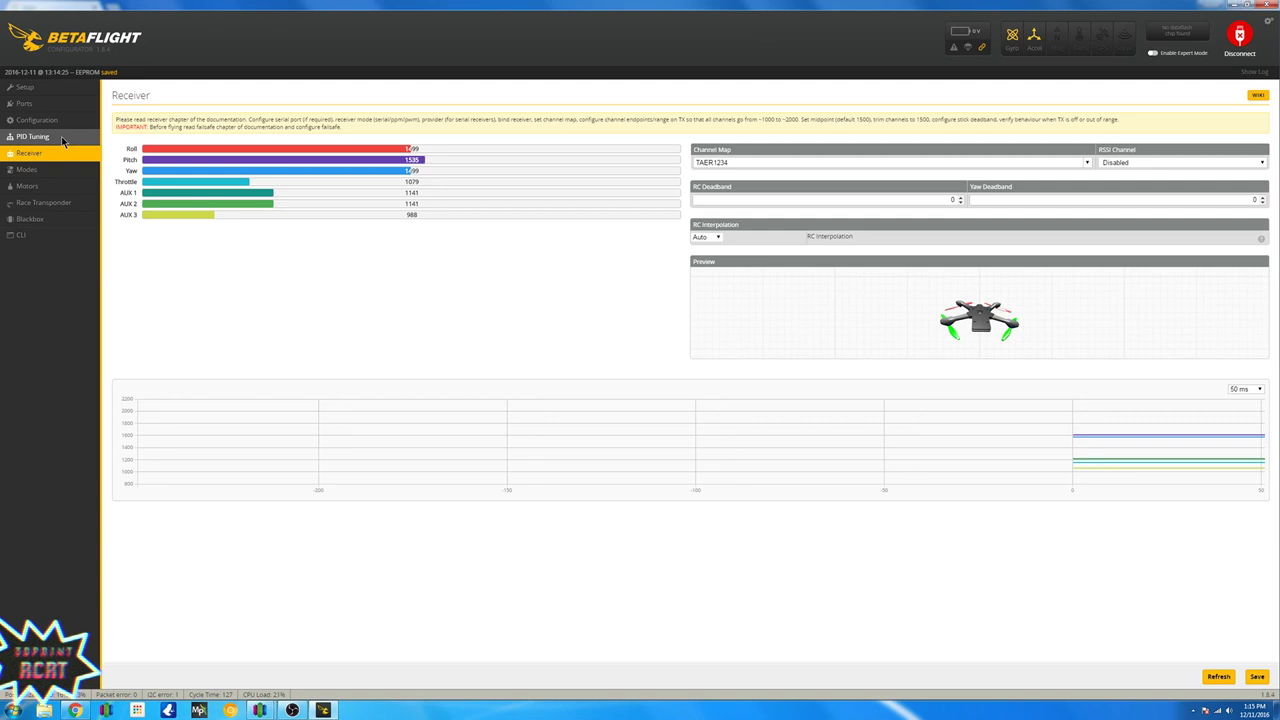
click(62, 140)
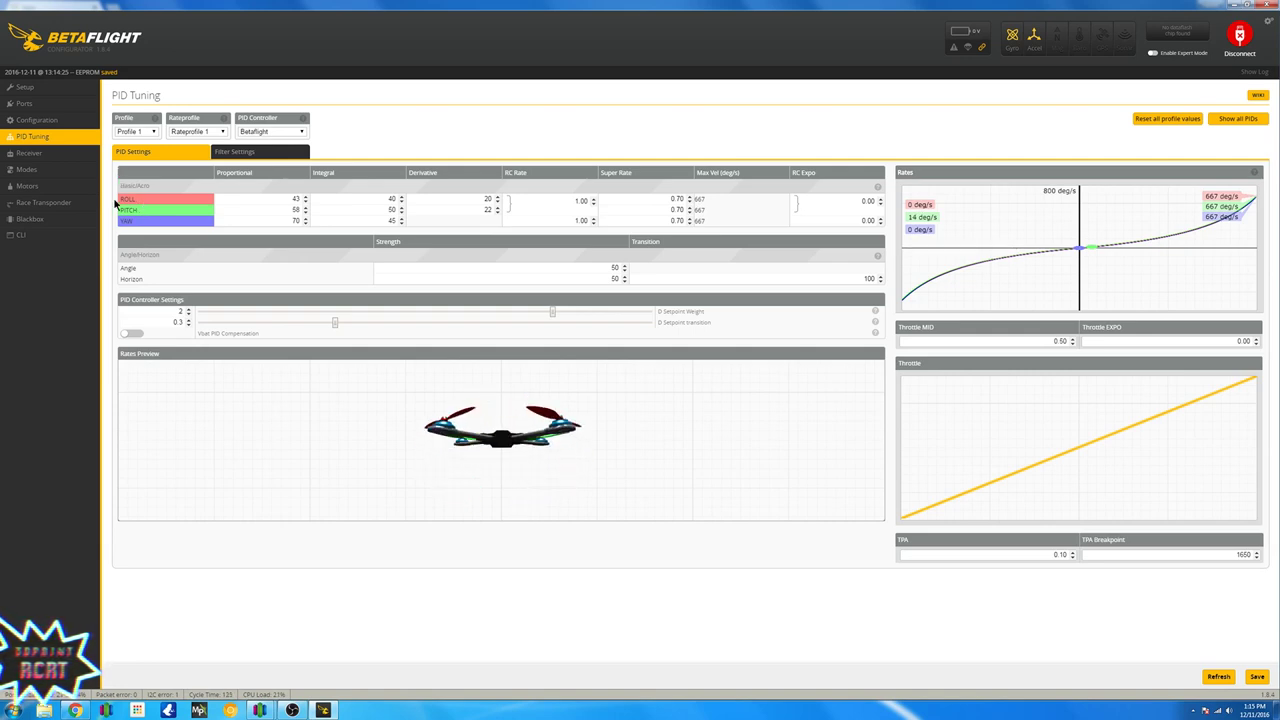
double_click(279, 199)
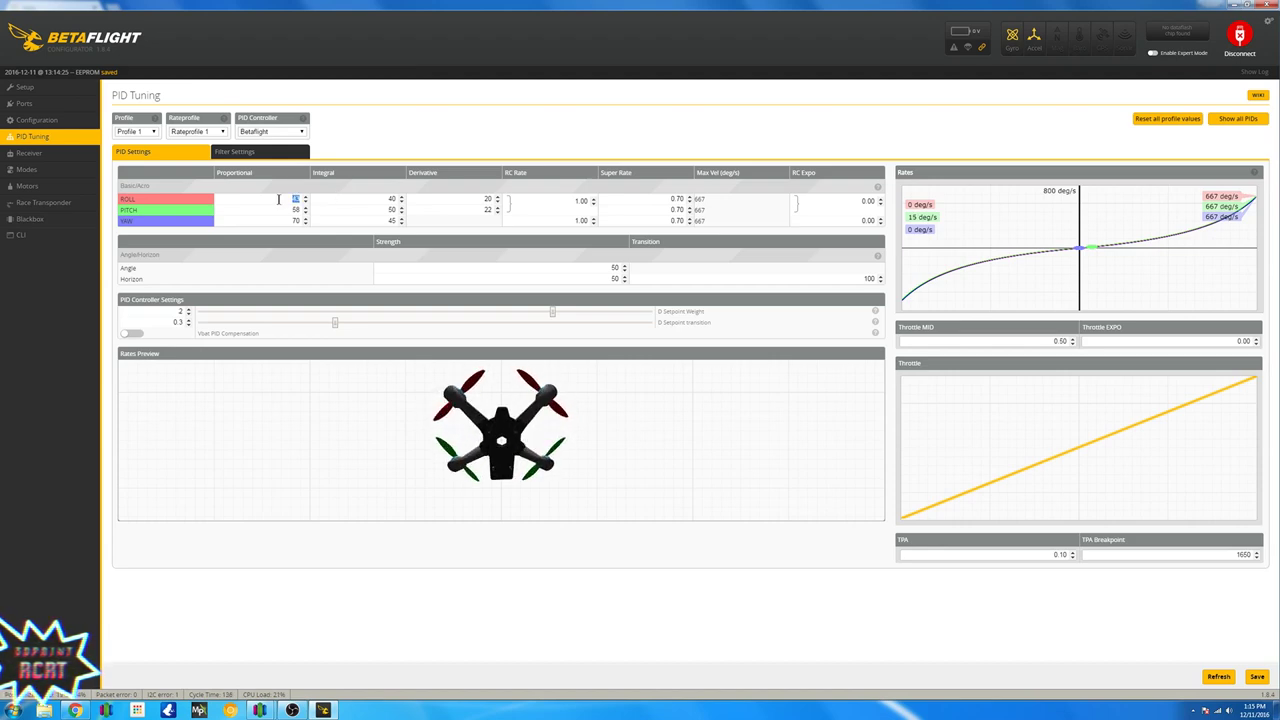
text(55)
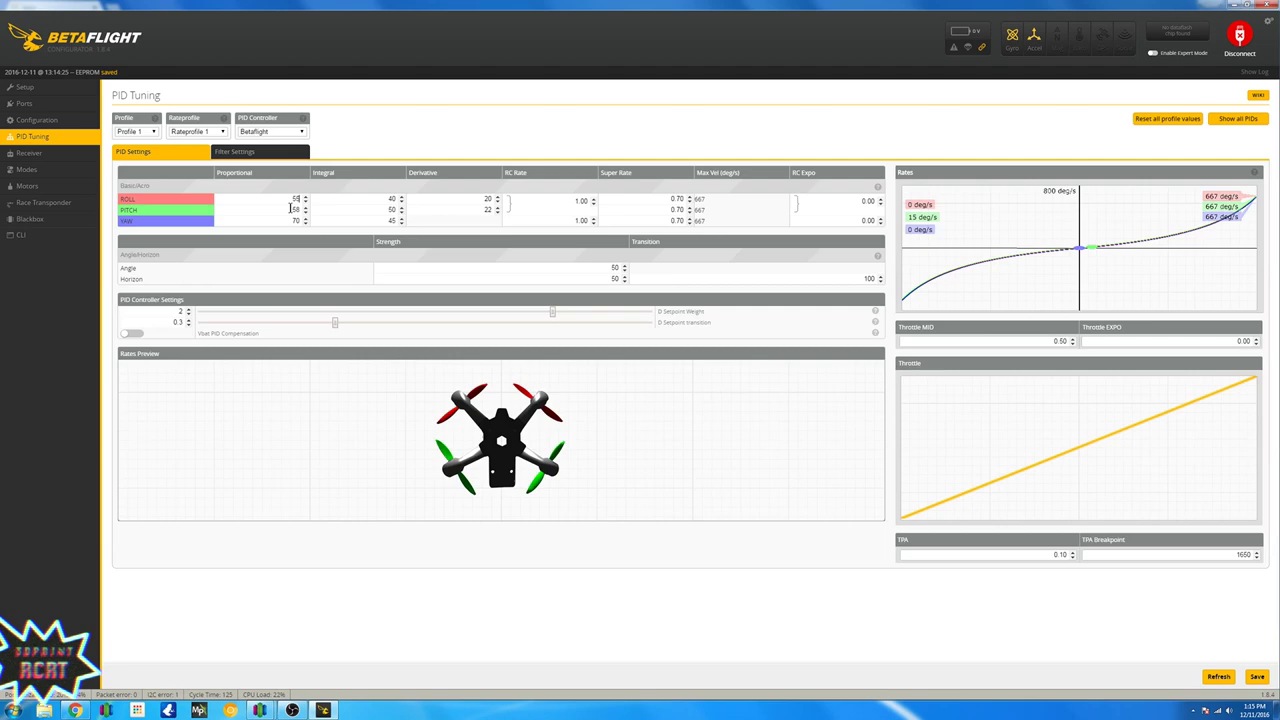
double_click(291, 209)
text(5)
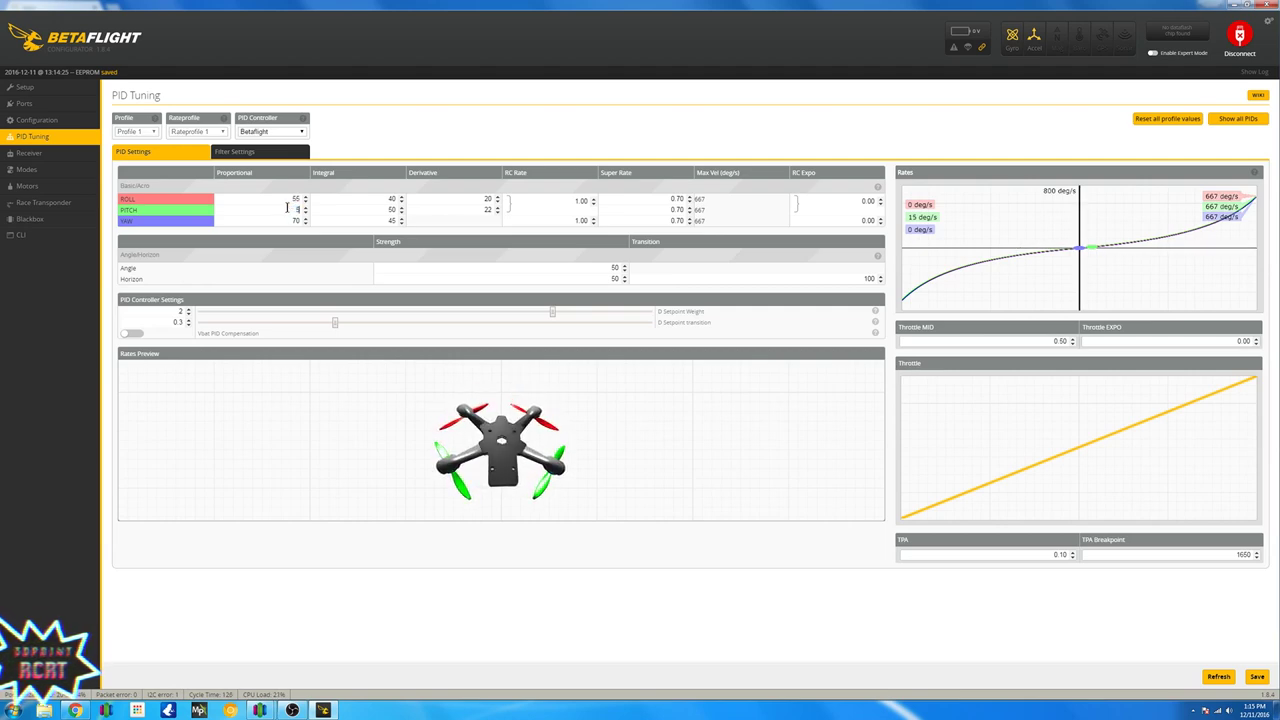
text(9)
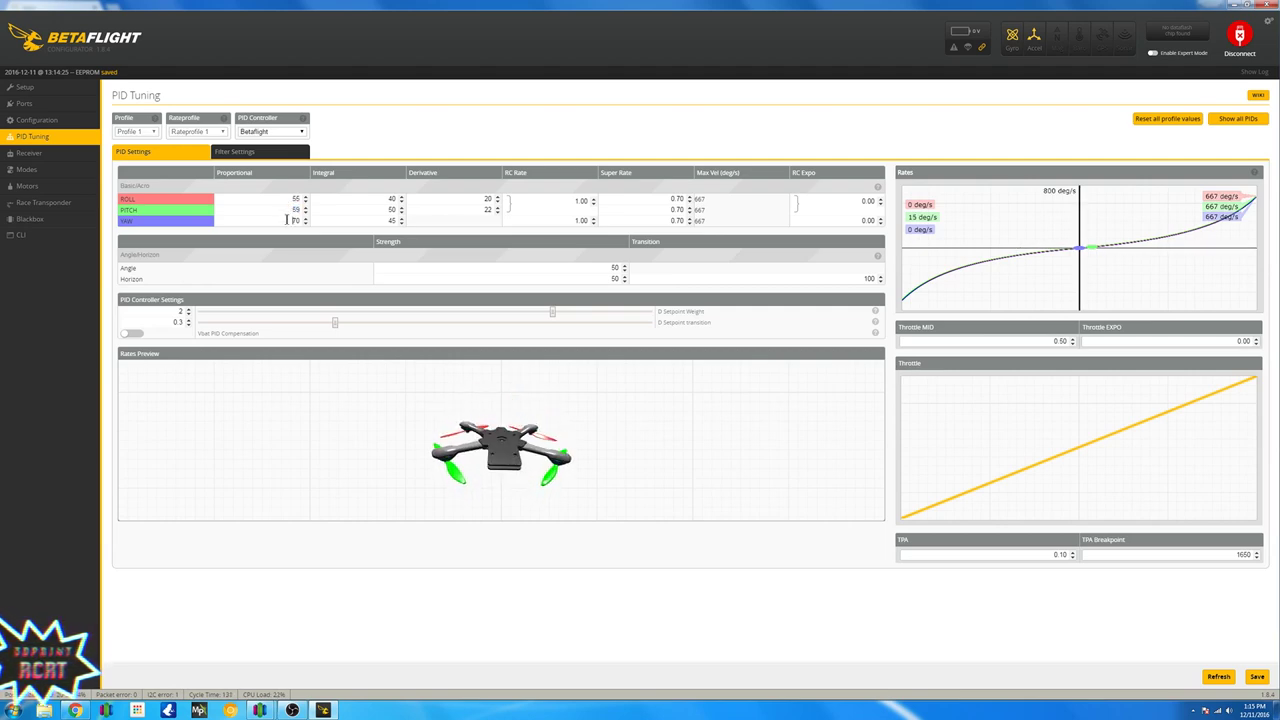
double_click(287, 219)
text(44)
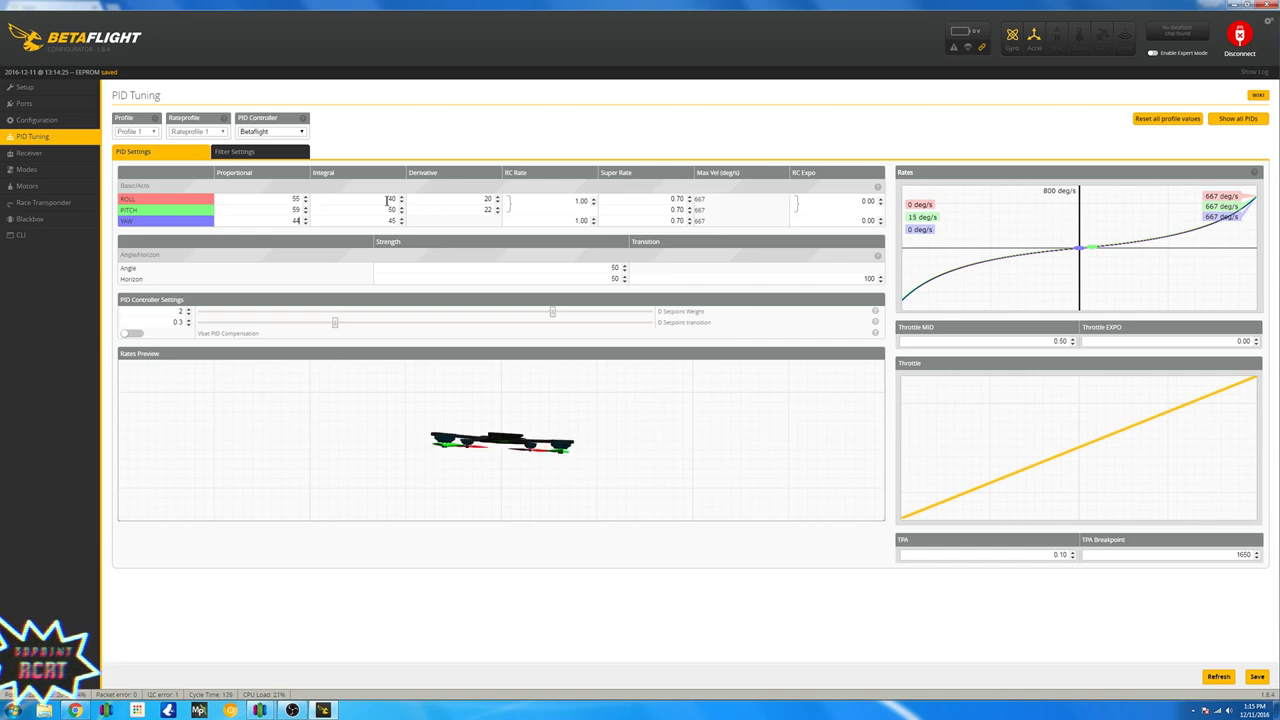
Step: Set the Integral gains to 75 for roll, 80 for pitch and 69 for yaw
double_click(390, 199)
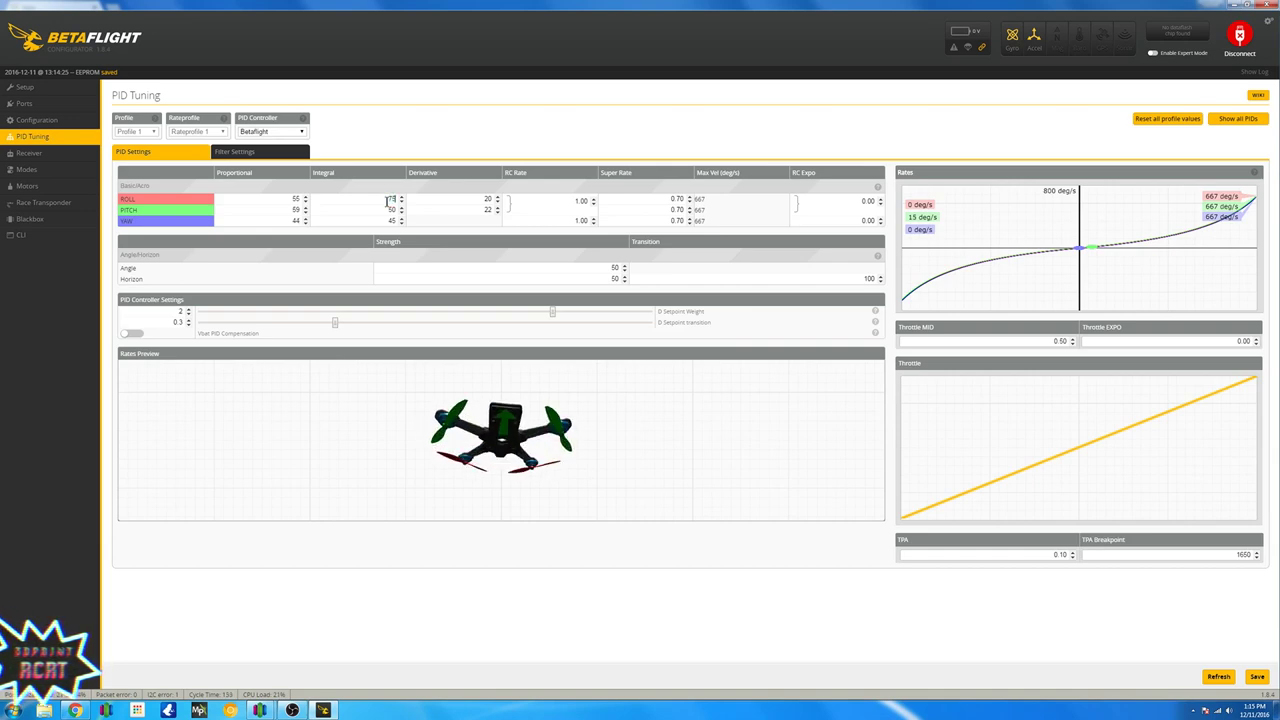
text(45)
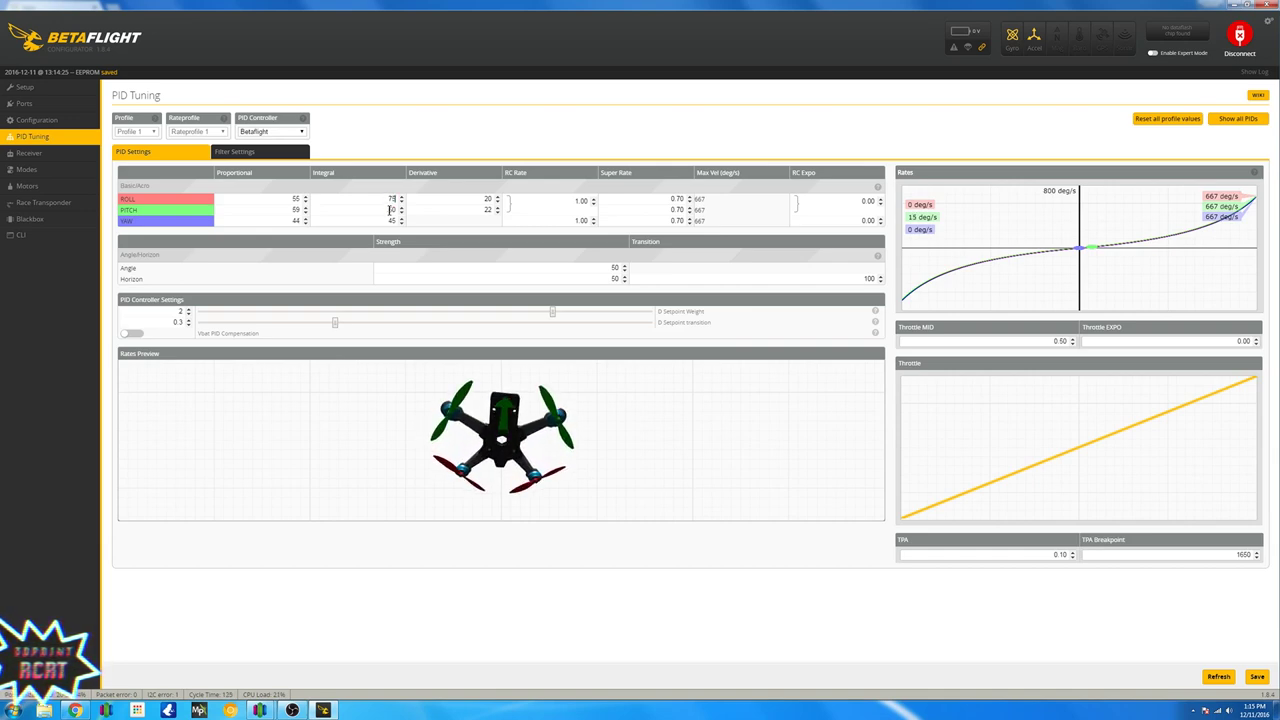
text(55)
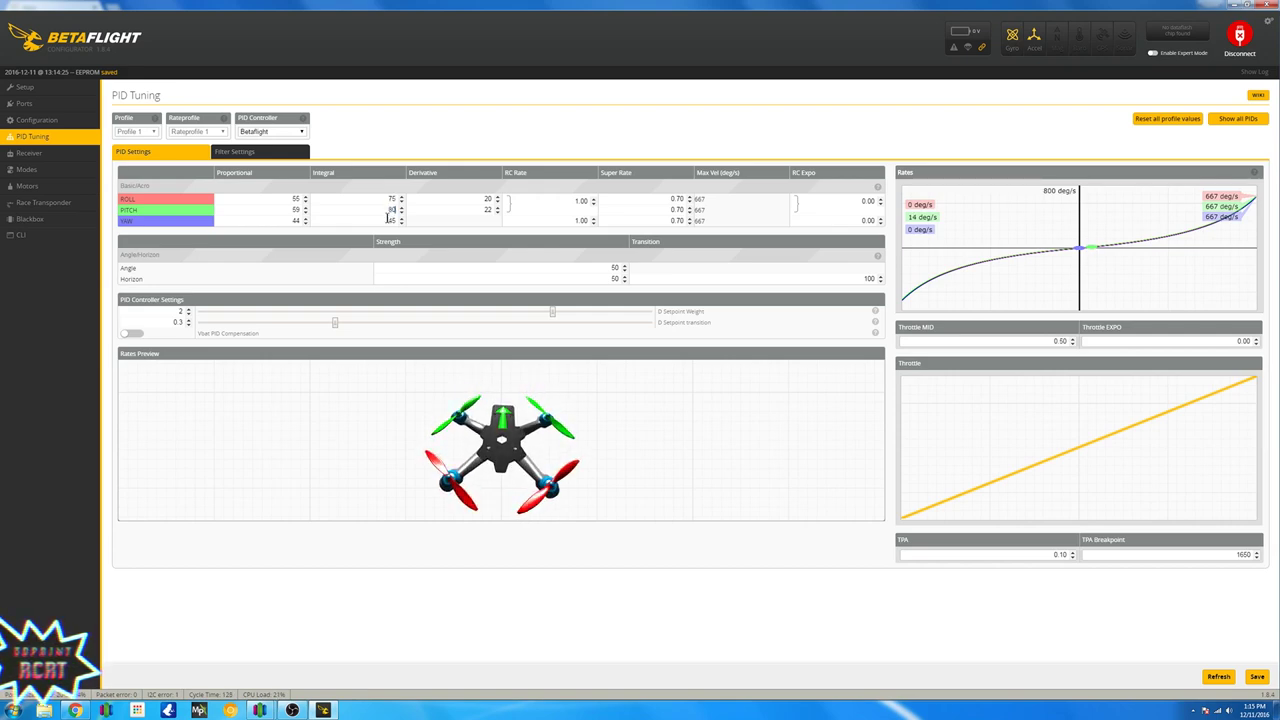
double_click(389, 219)
text(68)
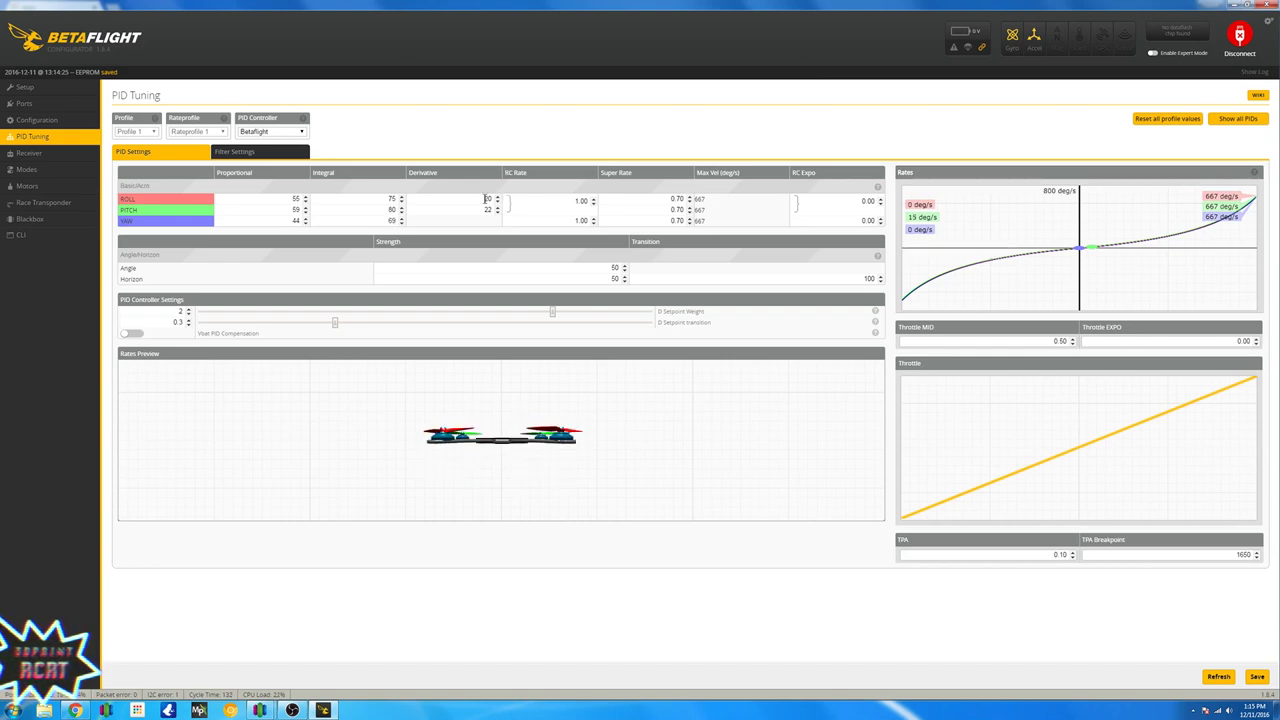
Step: Set the Derivative gains to 60 for roll and 50 for pitch
double_click(485, 199)
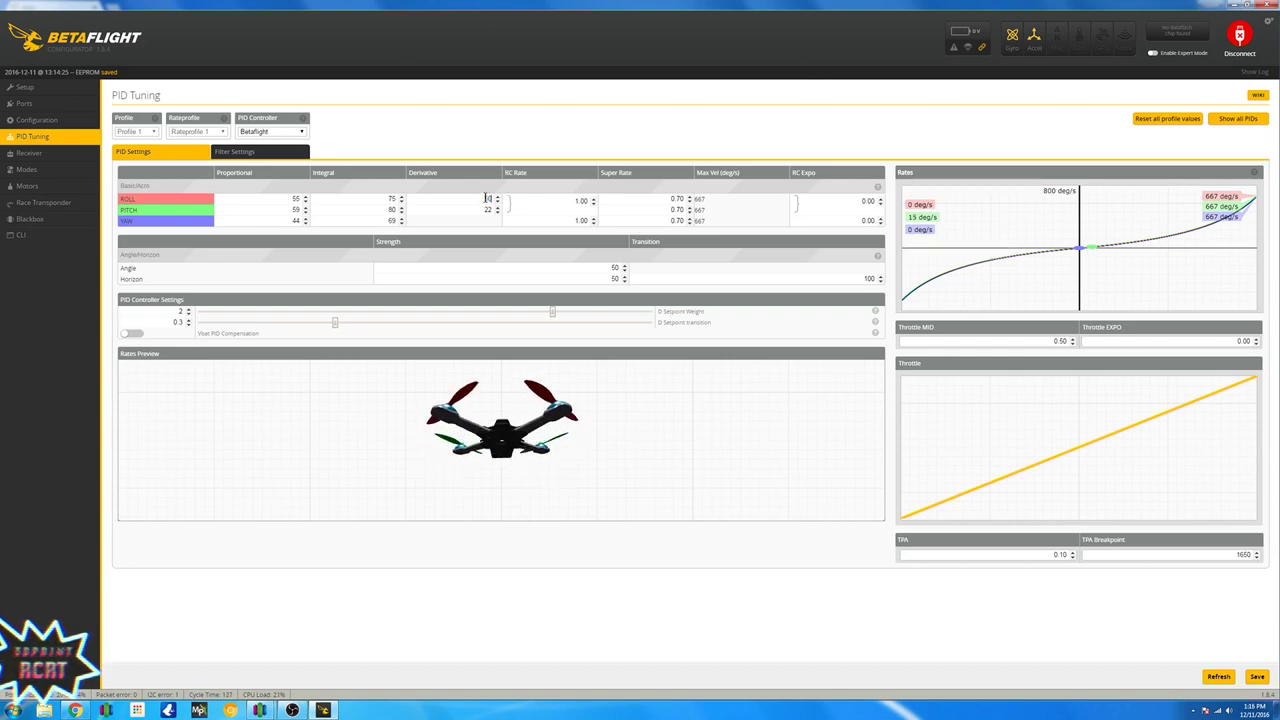
text(60)
double_click(483, 209)
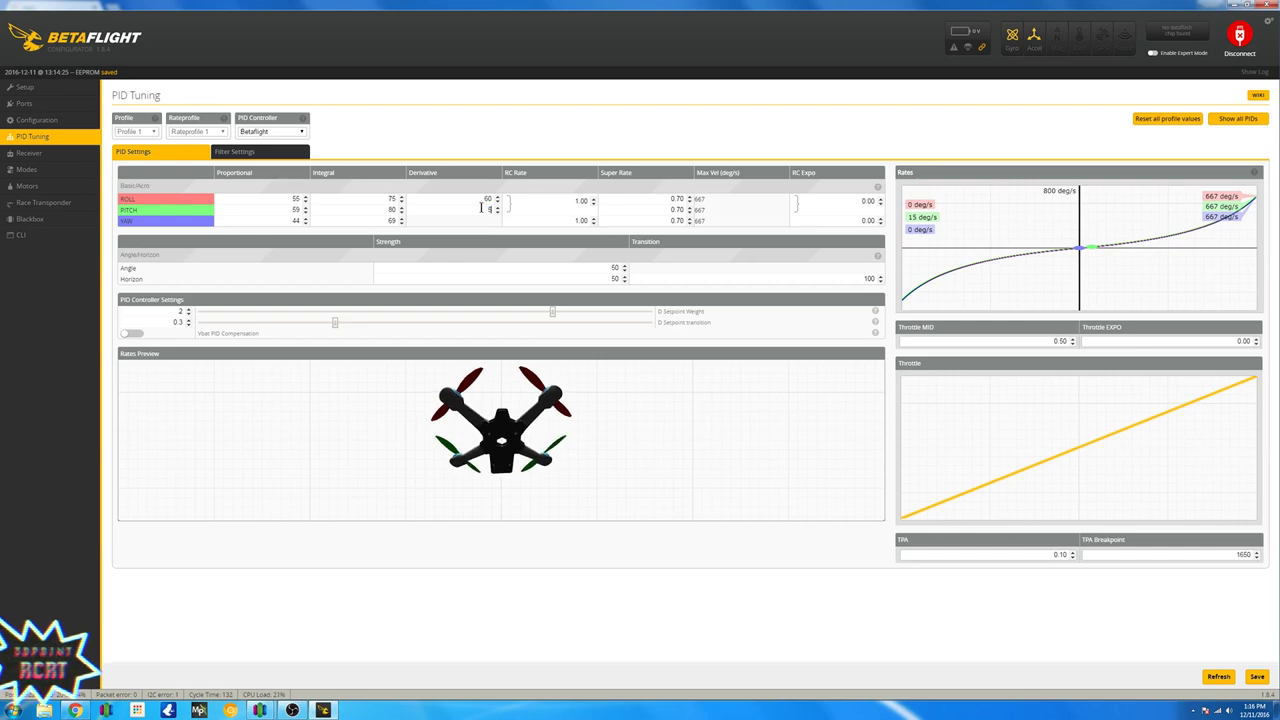
text(50)
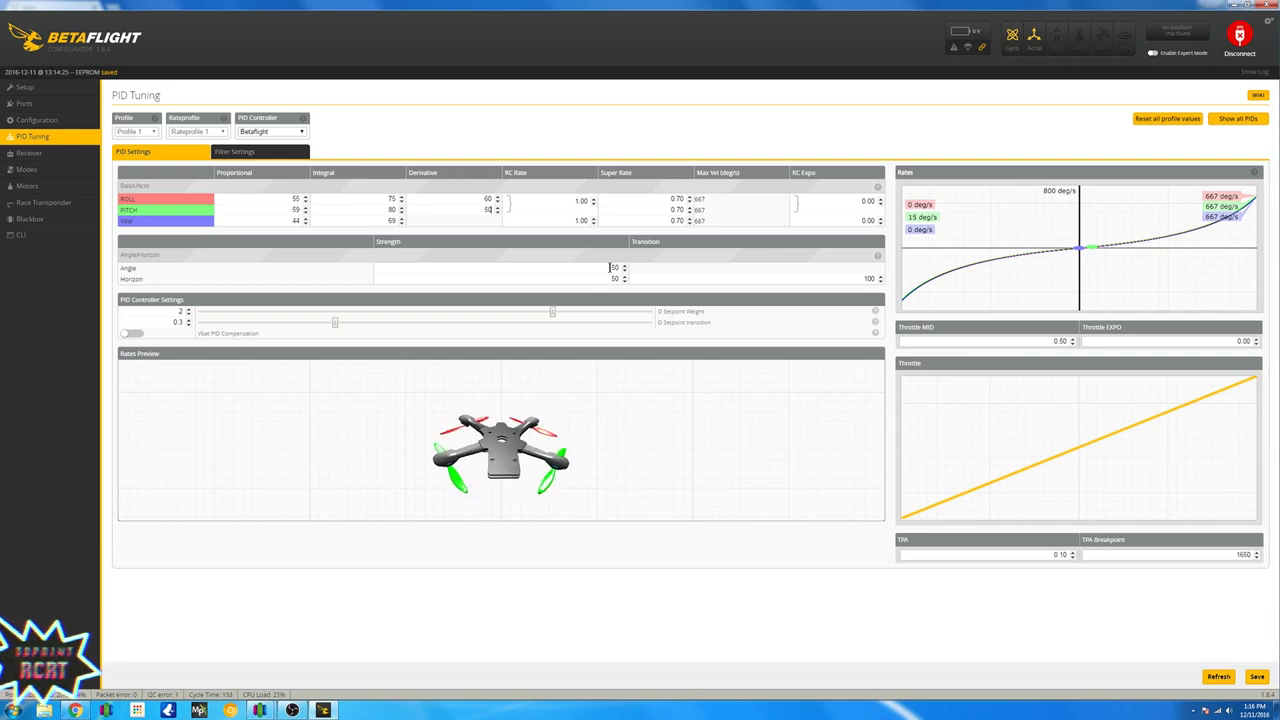
Step: Set the Angle strength to 30 and the Horizon strength to 25
double_click(610, 268)
text(30)
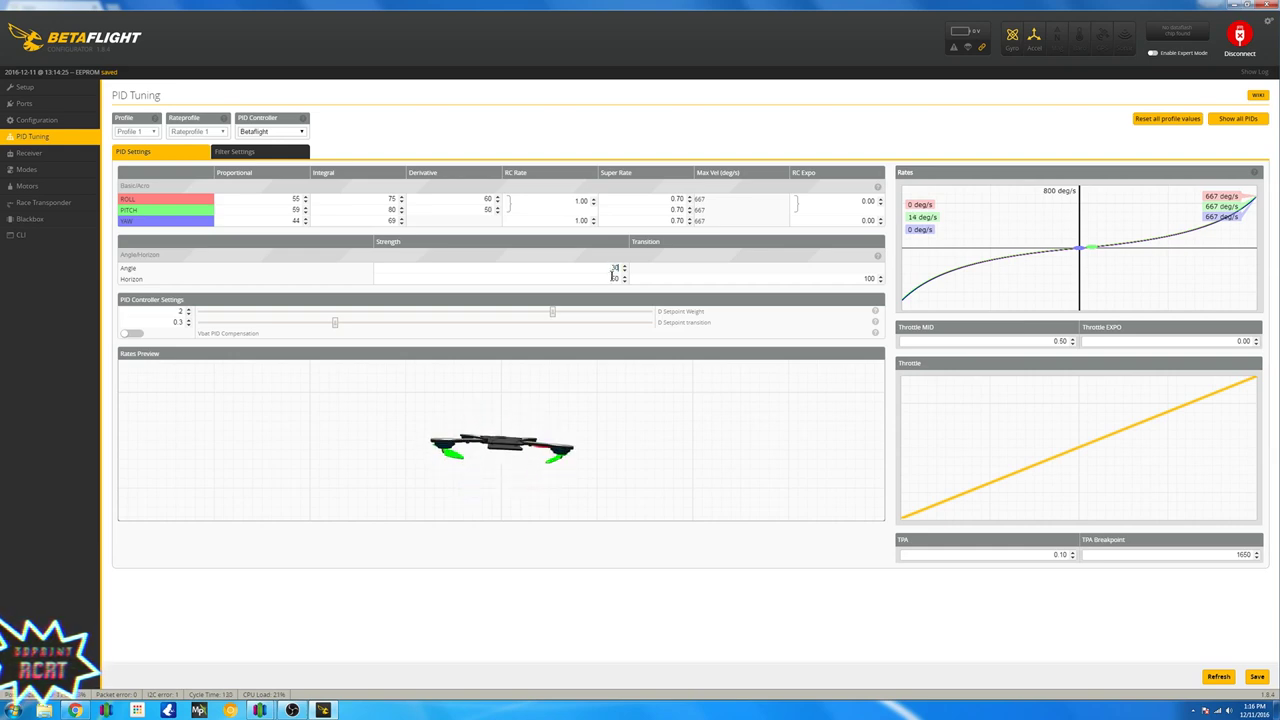
double_click(613, 278)
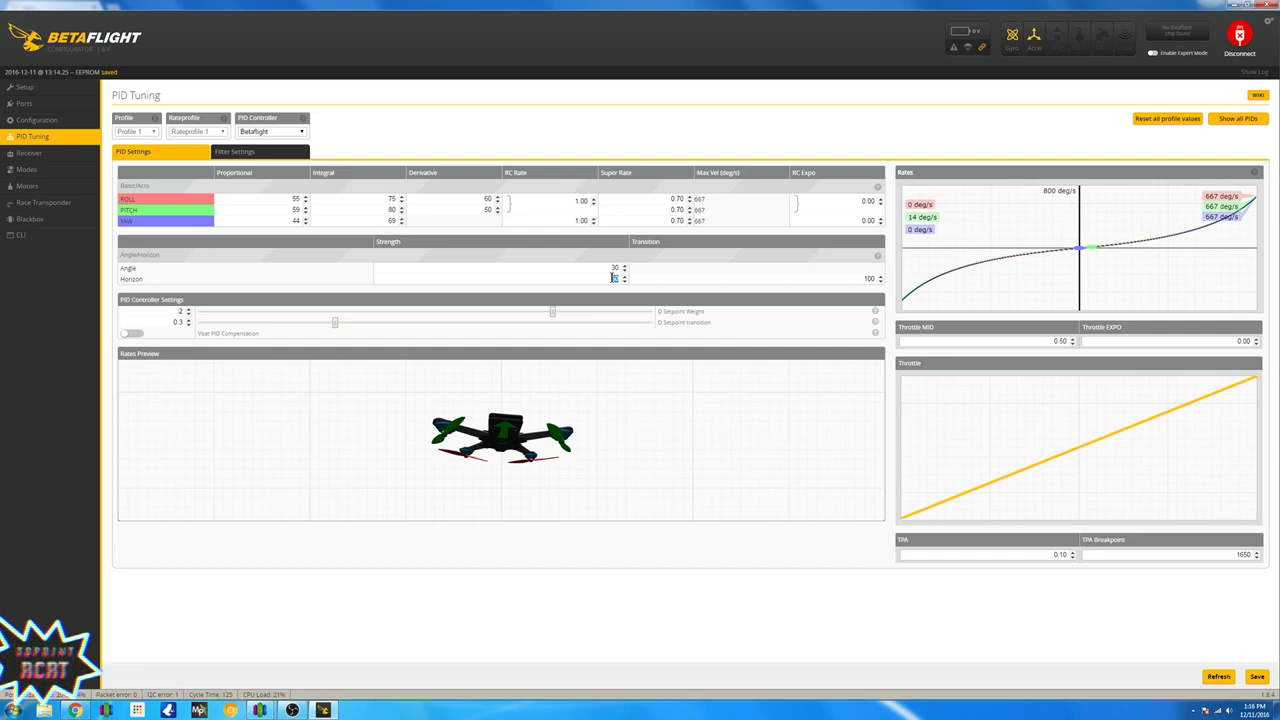
text(20)
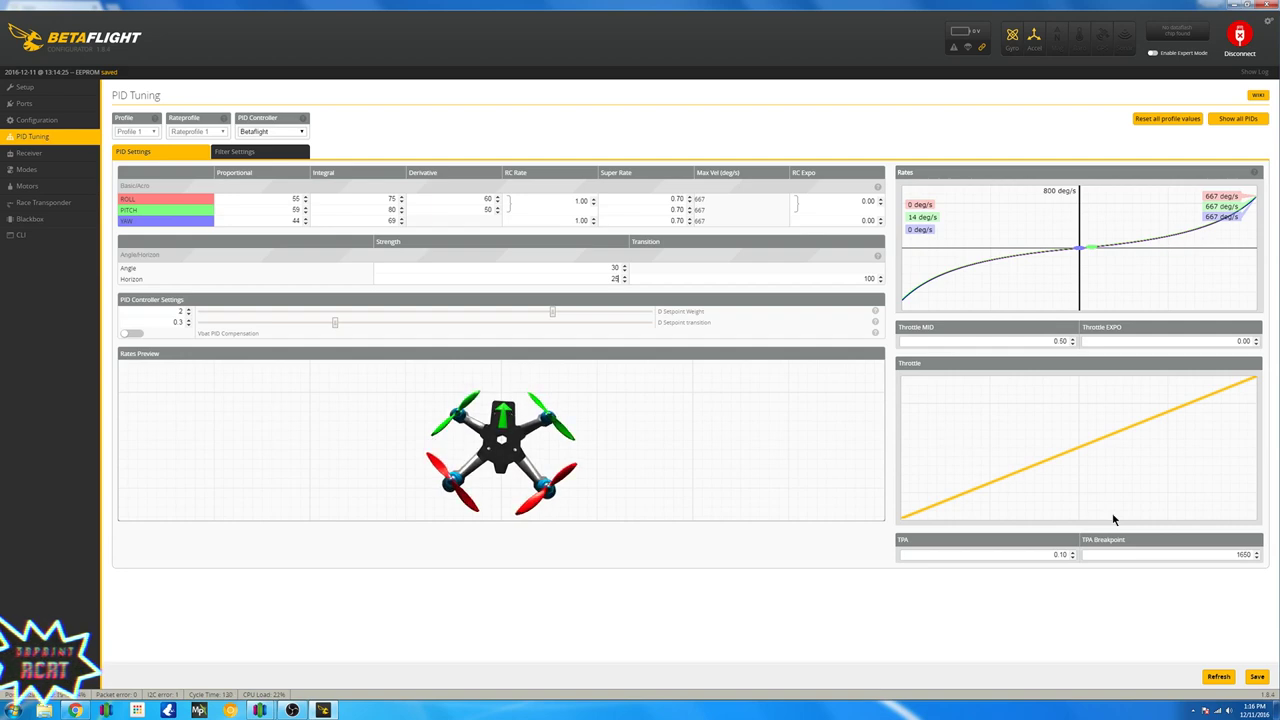
Step: Set the TPA Breakpoint to 1500 and save the PID tuning settings to the board
double_click(1238, 554)
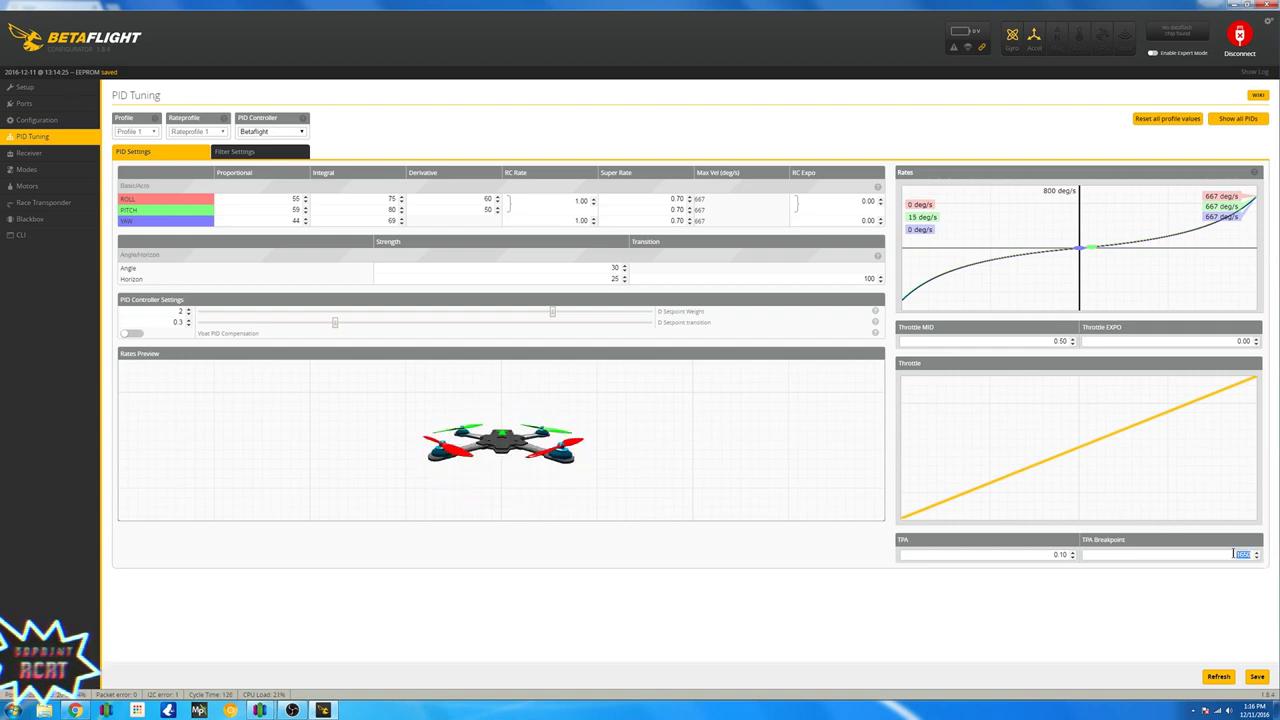
text(1500)
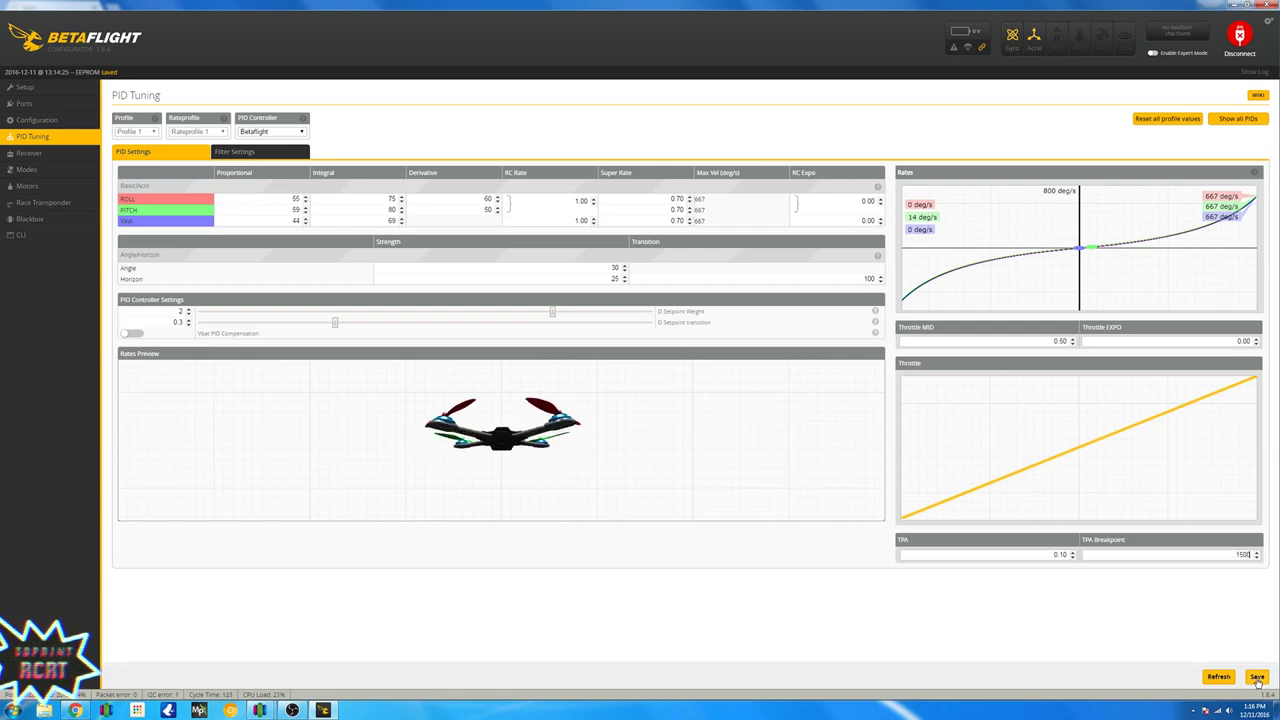
click(1257, 677)
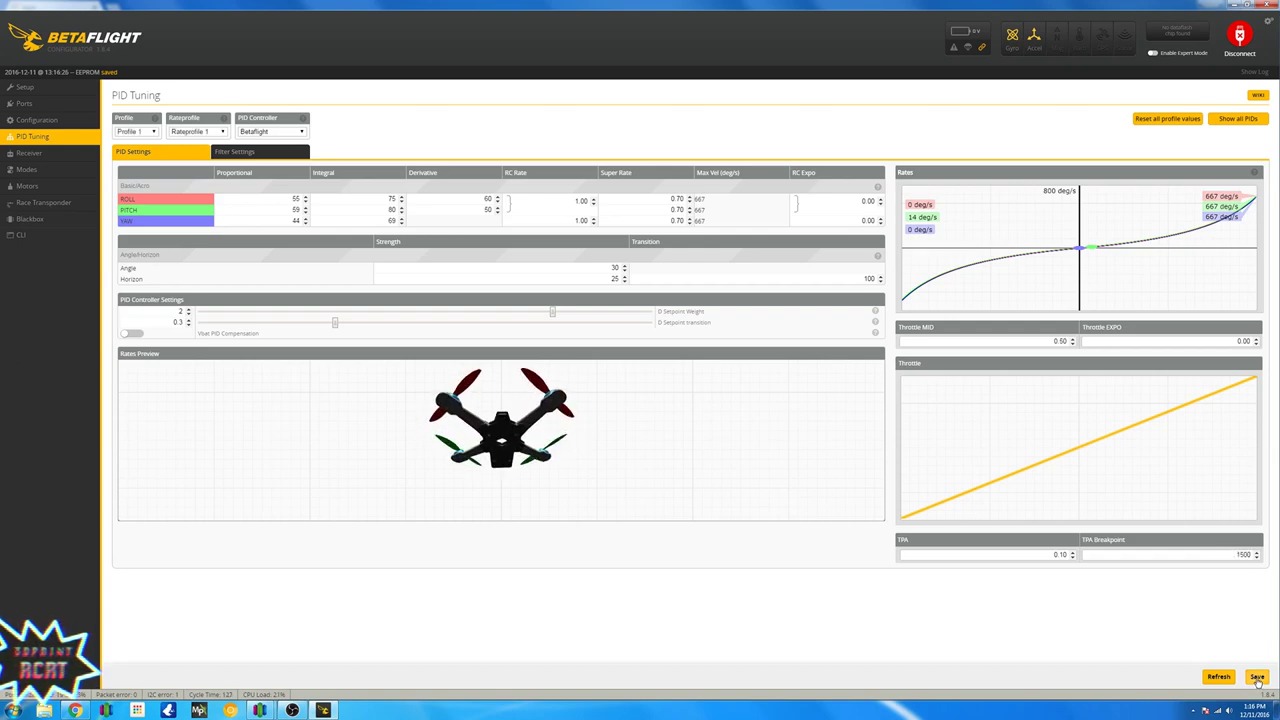
Step: Refresh the PID data from the board several times to check the stored tuning values and rates
click(1218, 677)
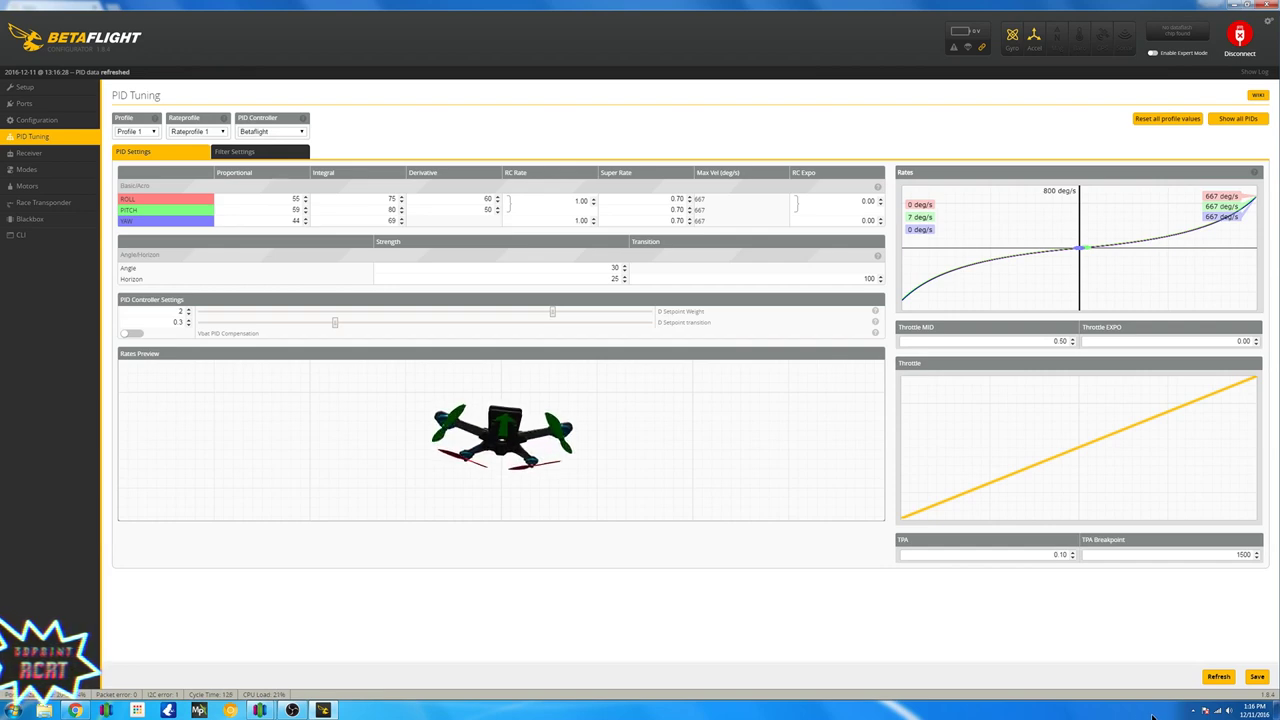
click(1219, 678)
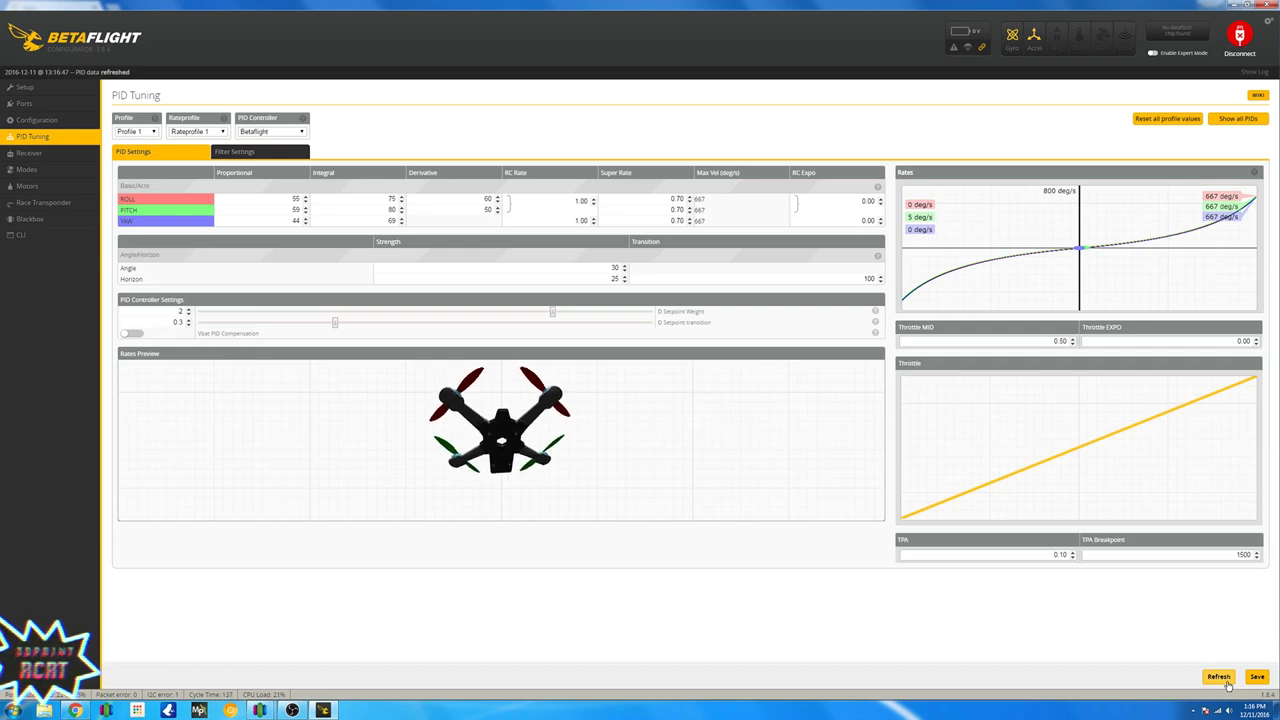
click(1219, 677)
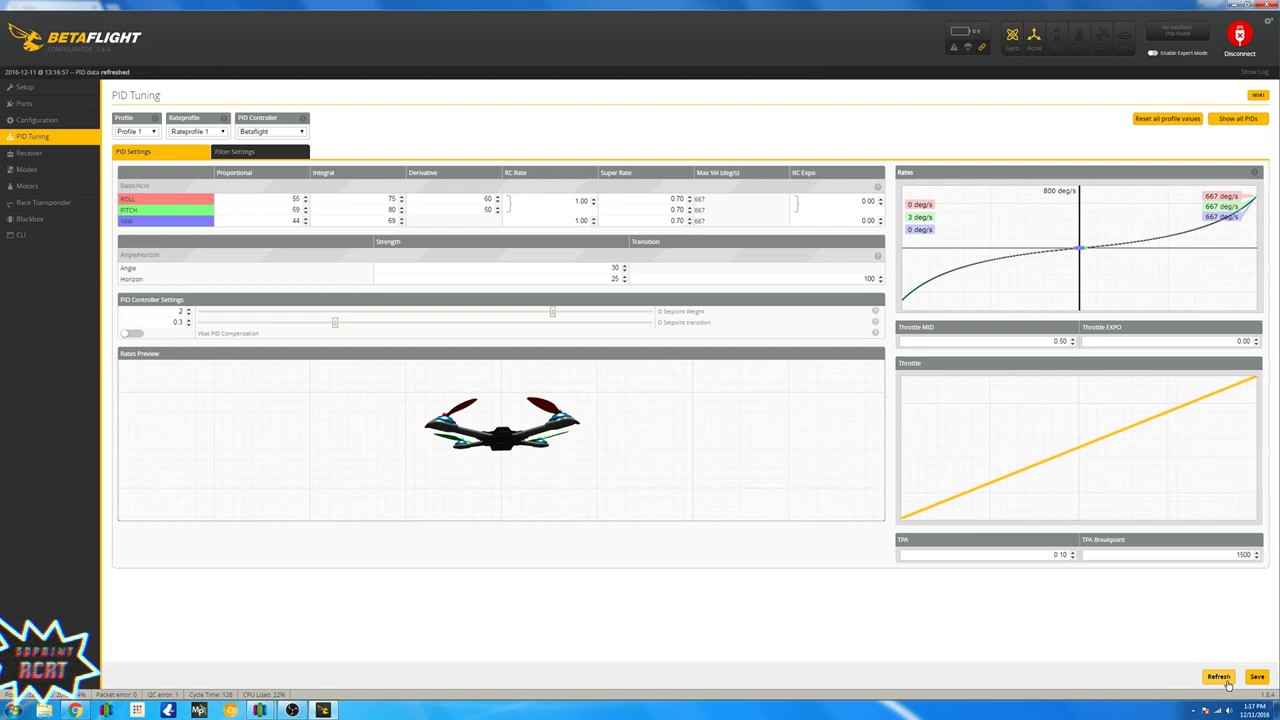
click(1227, 684)
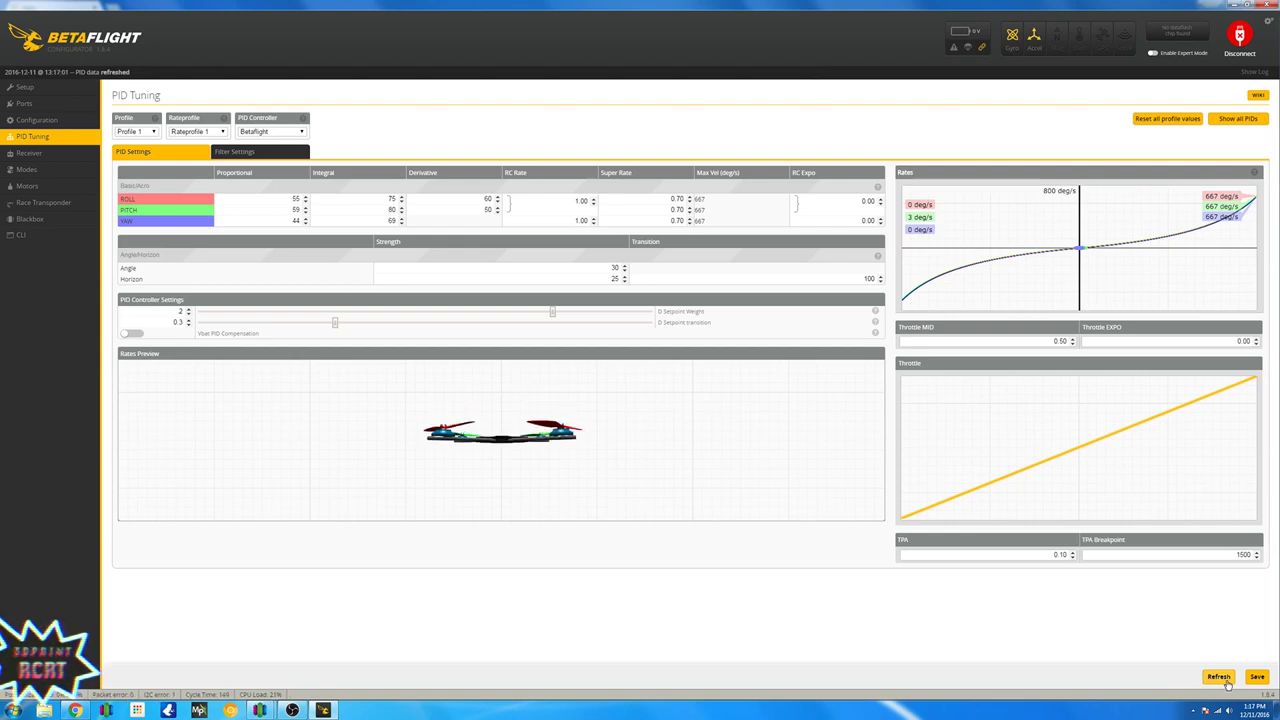
click(1227, 684)
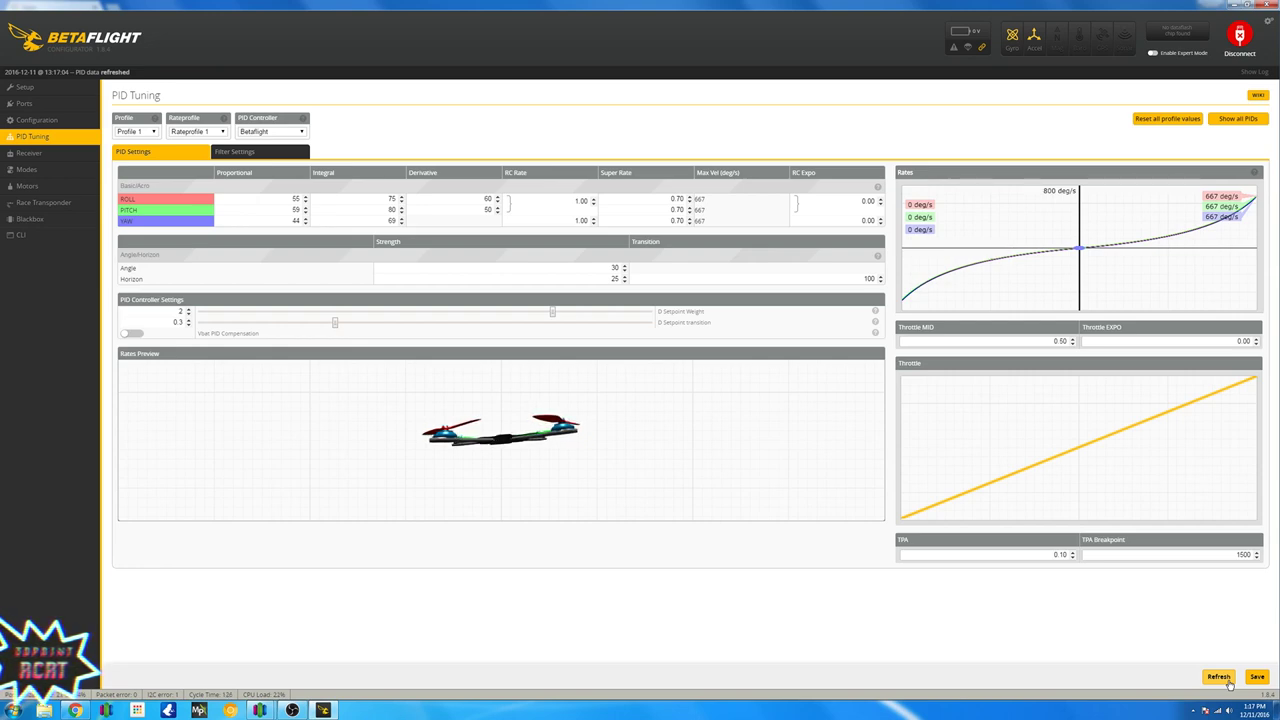
click(1220, 677)
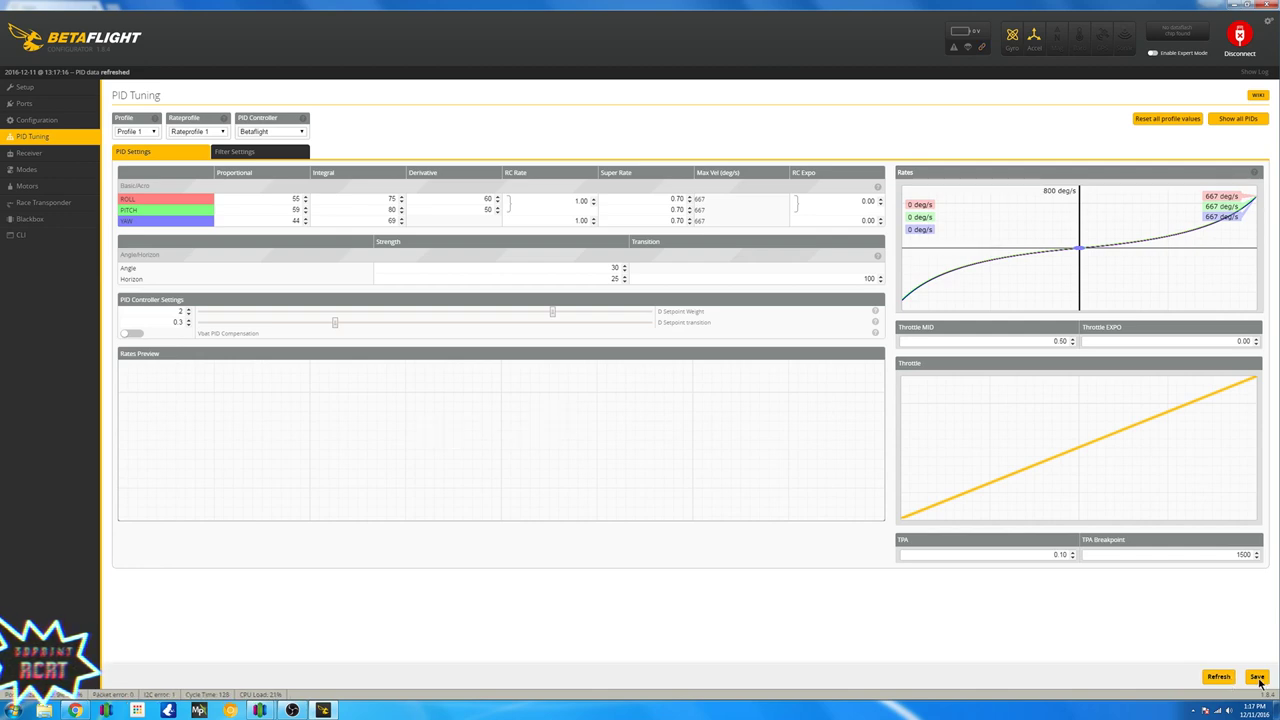
Step: Save the PID tuning settings again and open the board's flight mode settings
click(1257, 678)
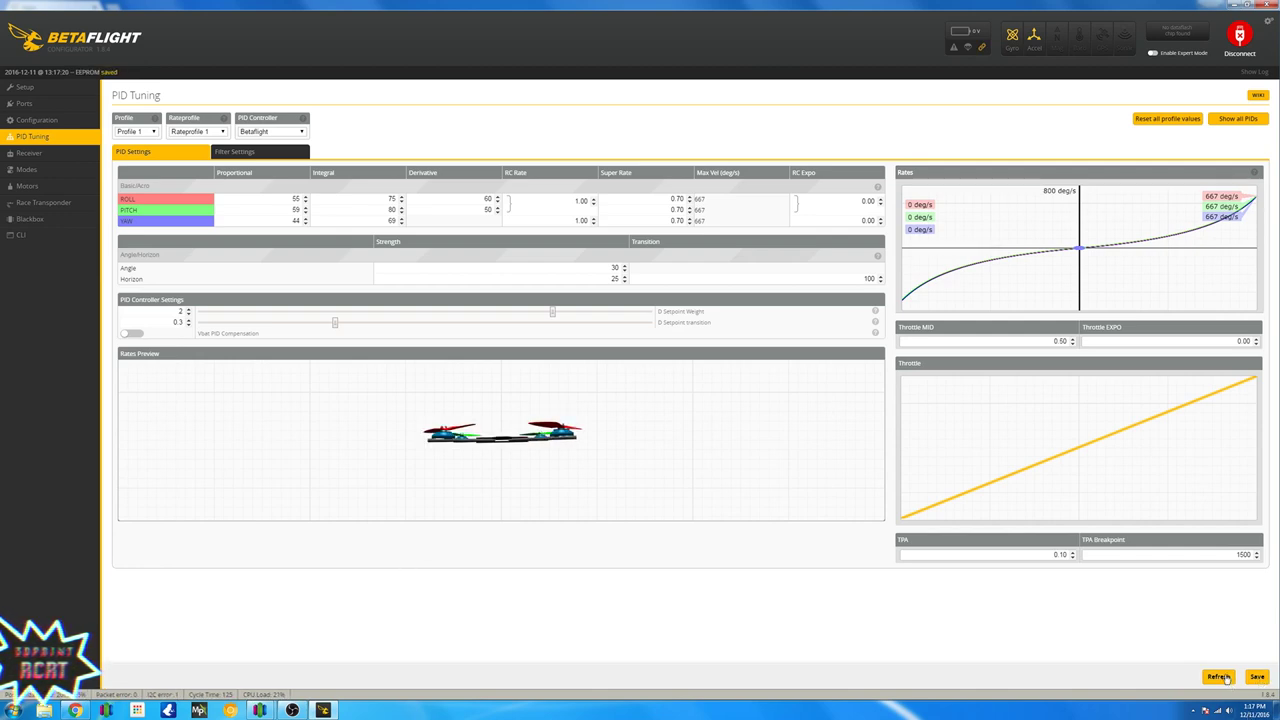
click(1257, 678)
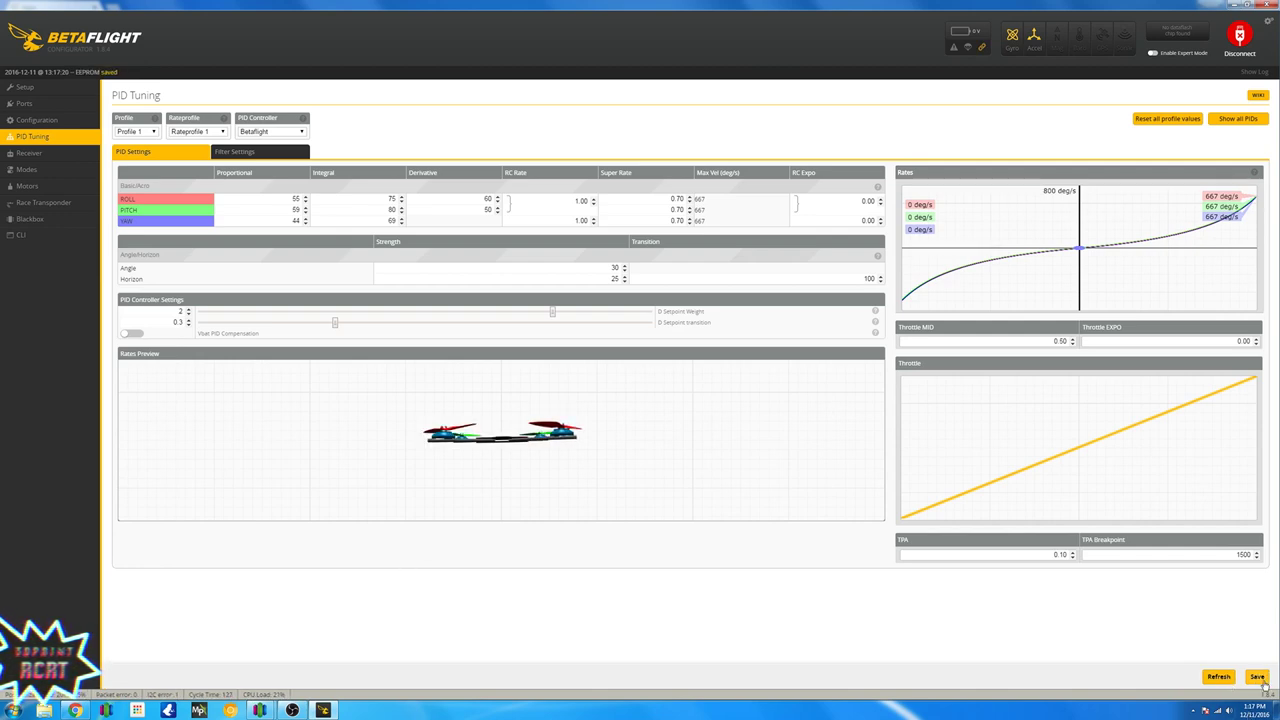
click(38, 170)
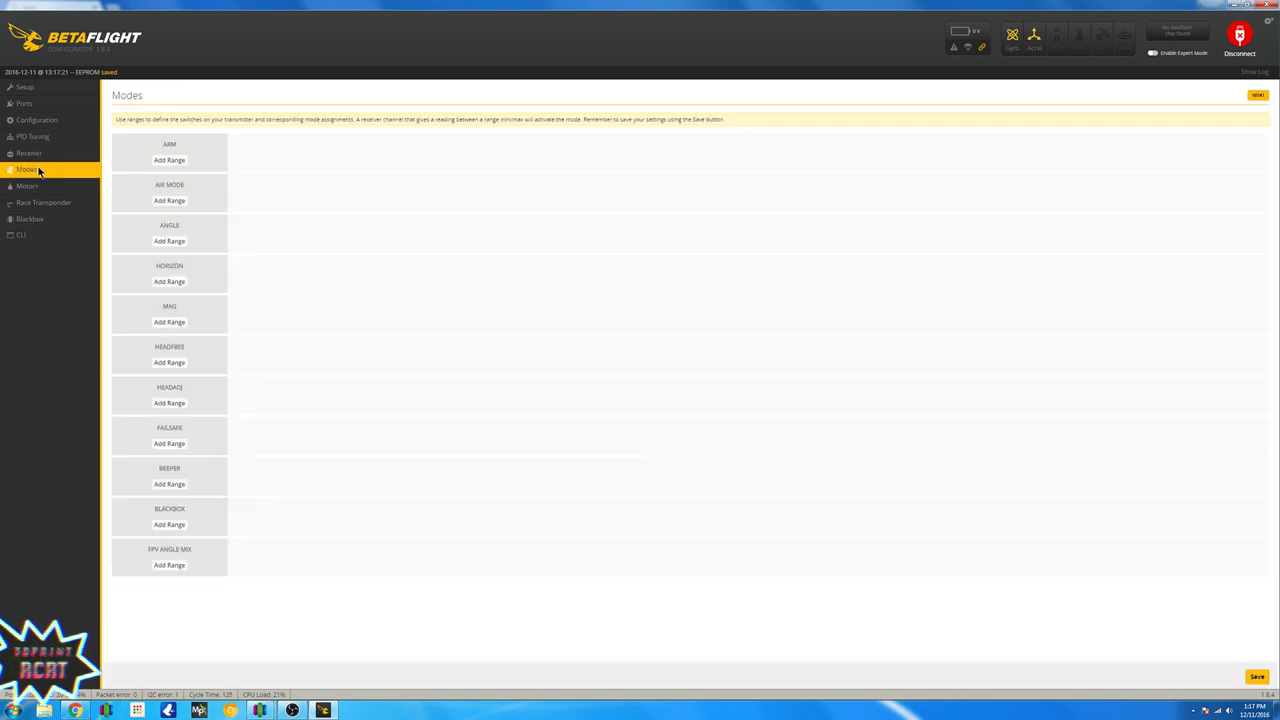
Step: Add one activation range each to the ARM, ANGLE, HORIZON and AIR MODE flight modes
click(169, 164)
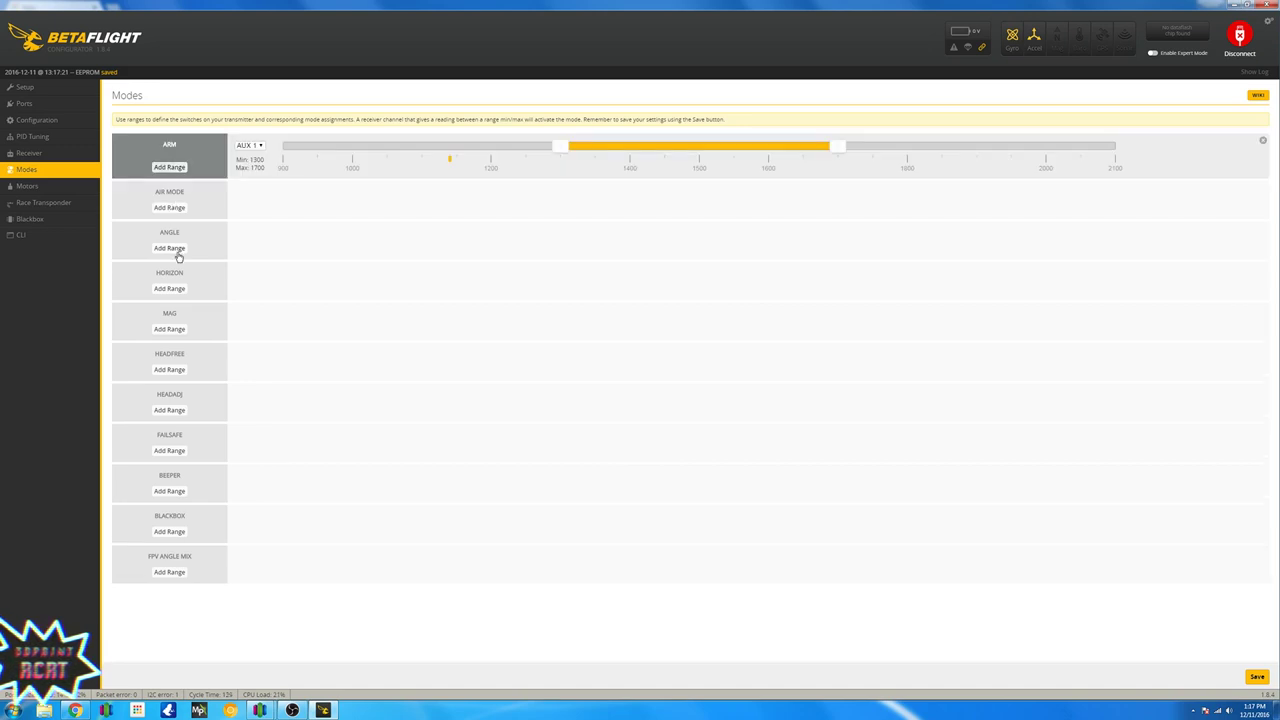
click(172, 256)
click(169, 294)
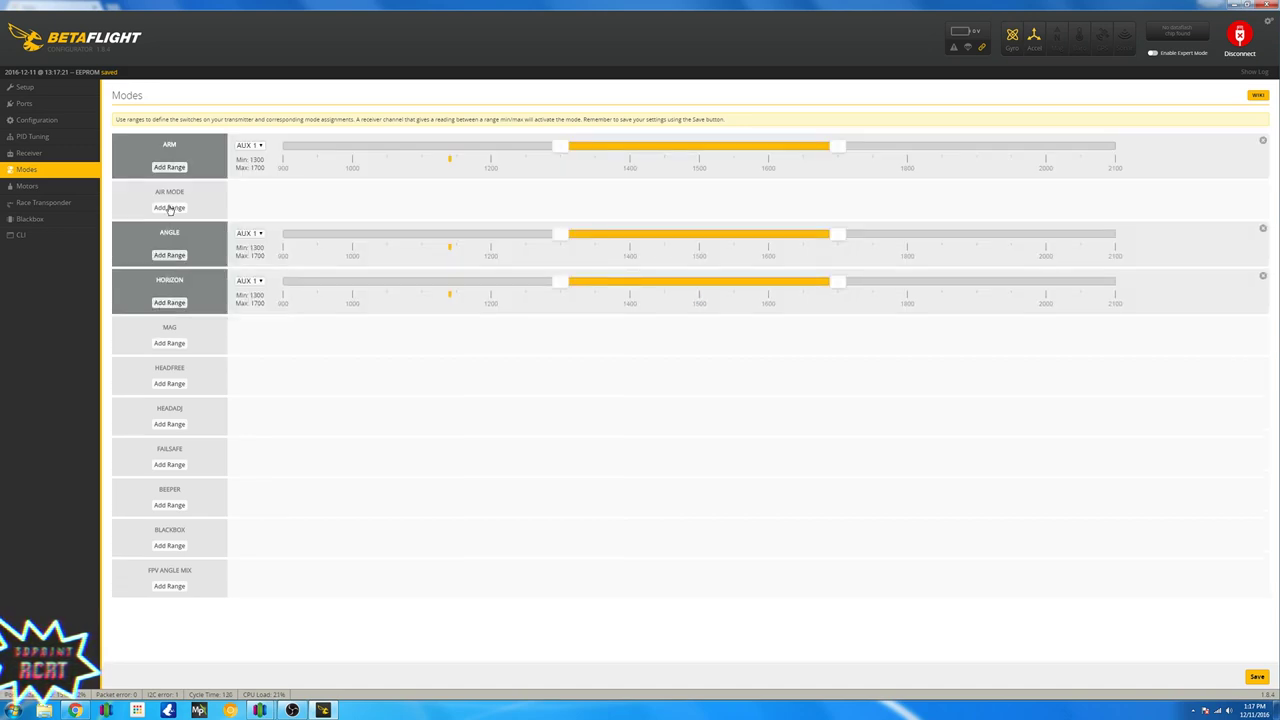
click(171, 208)
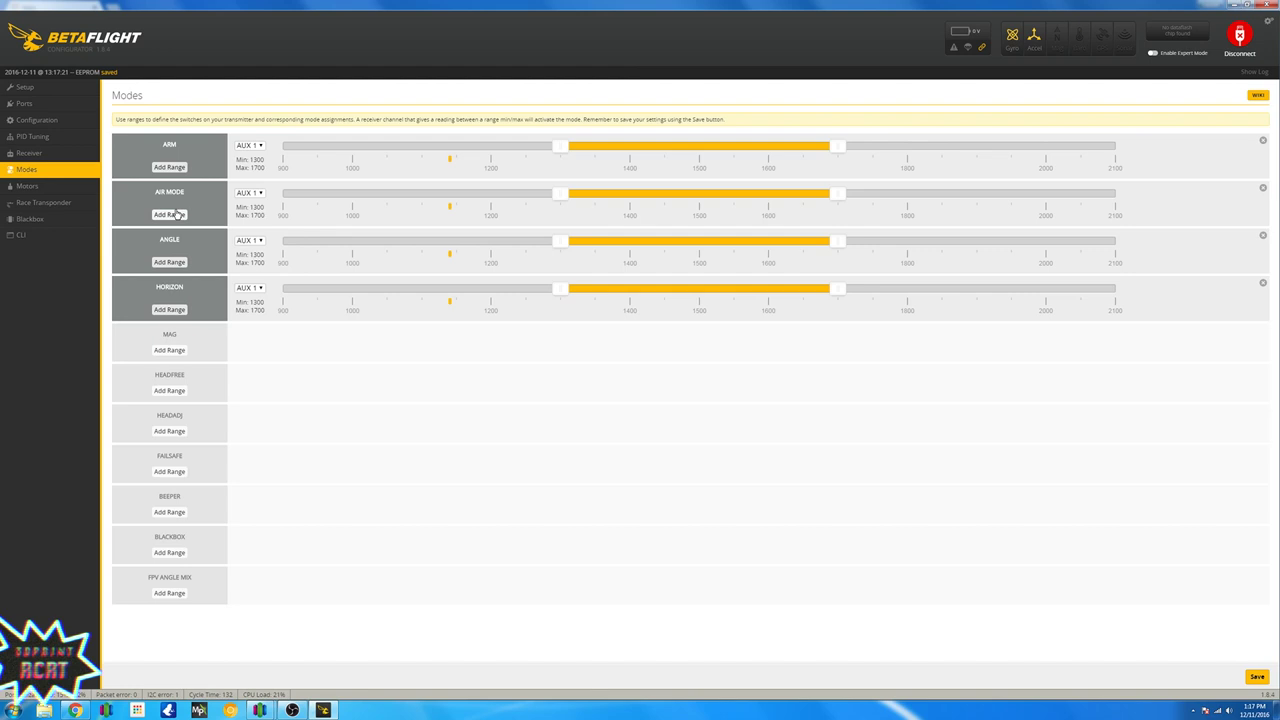
Step: Assign the ARM mode to AUX 2 and set its activation range to 1550–1925
click(259, 147)
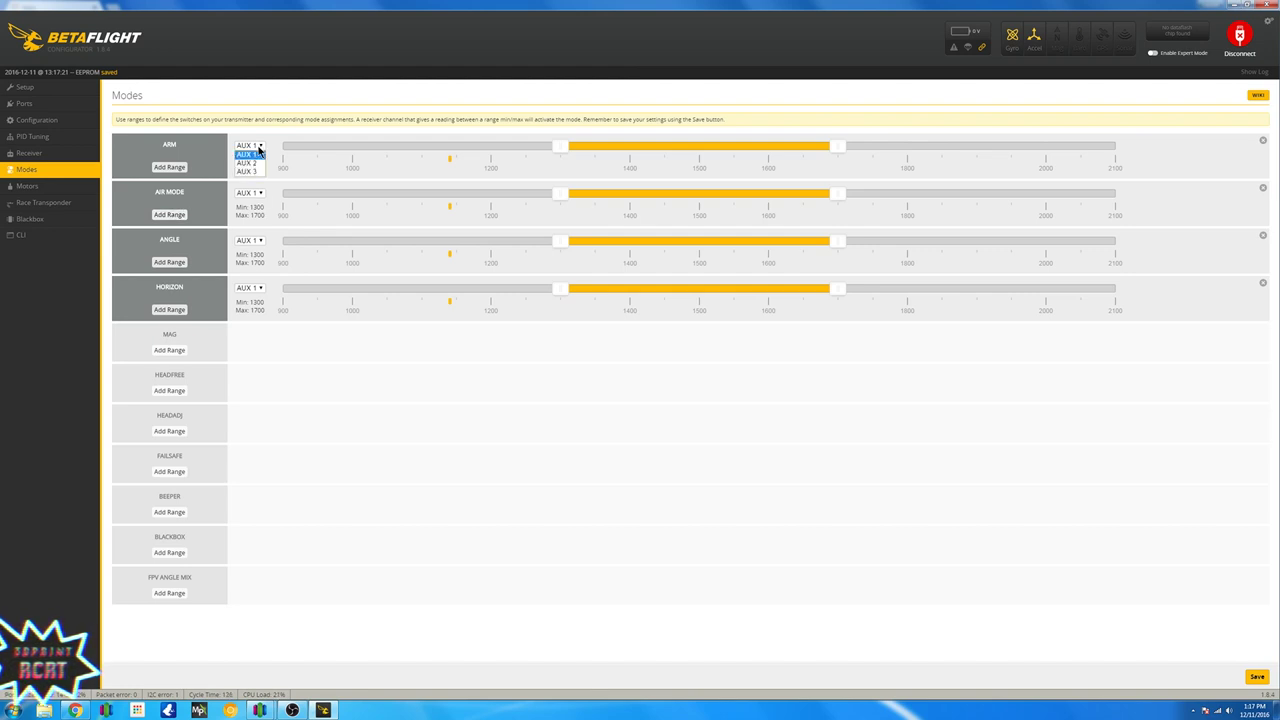
click(255, 167)
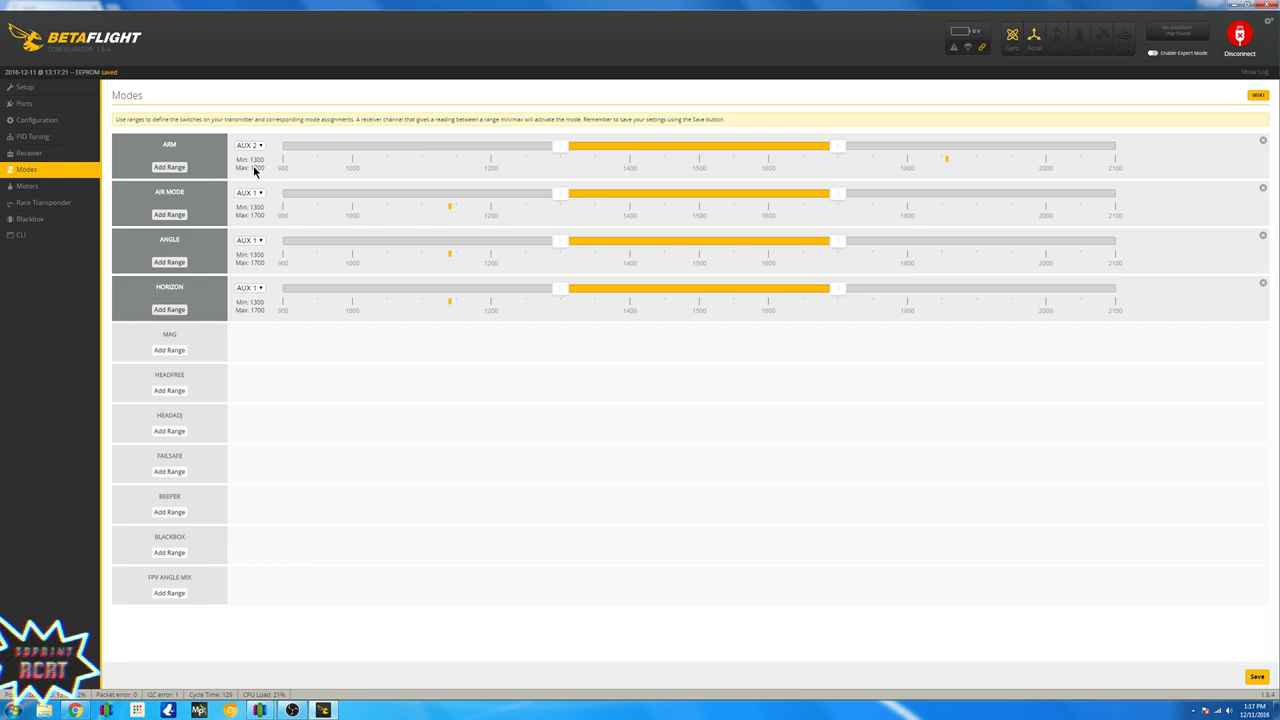
drag(560, 146, 318, 149)
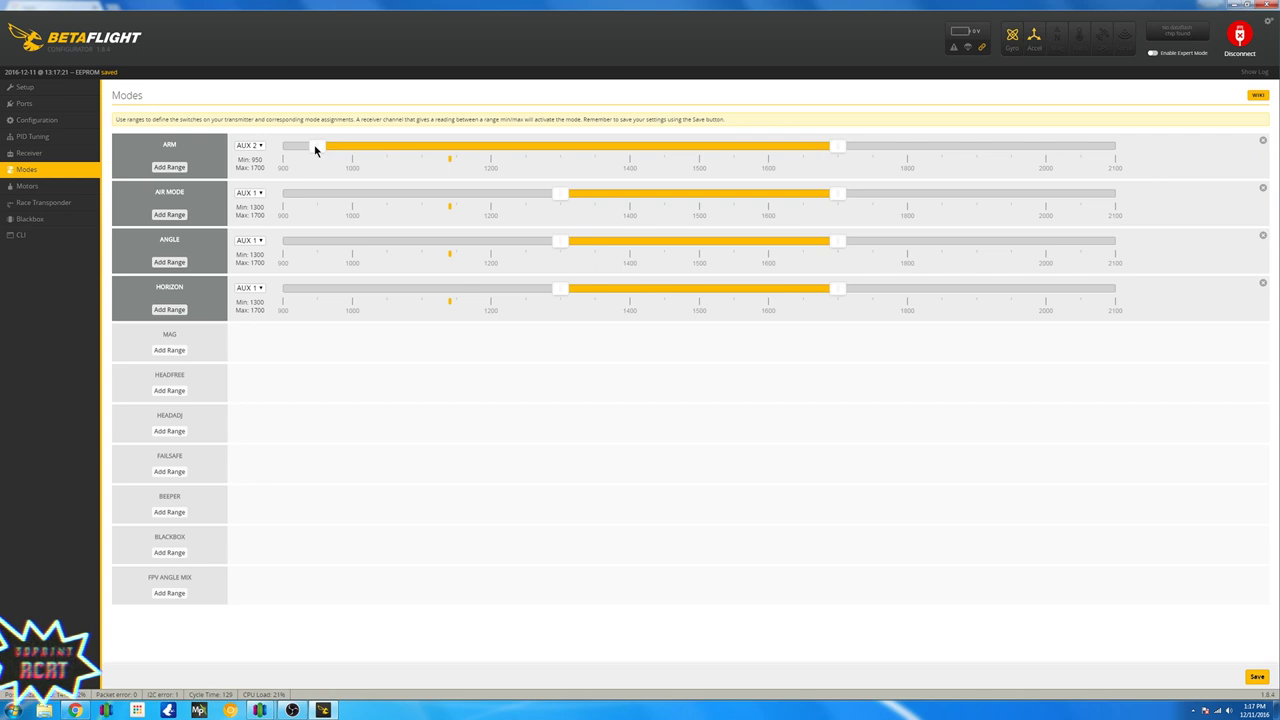
drag(316, 148, 977, 154)
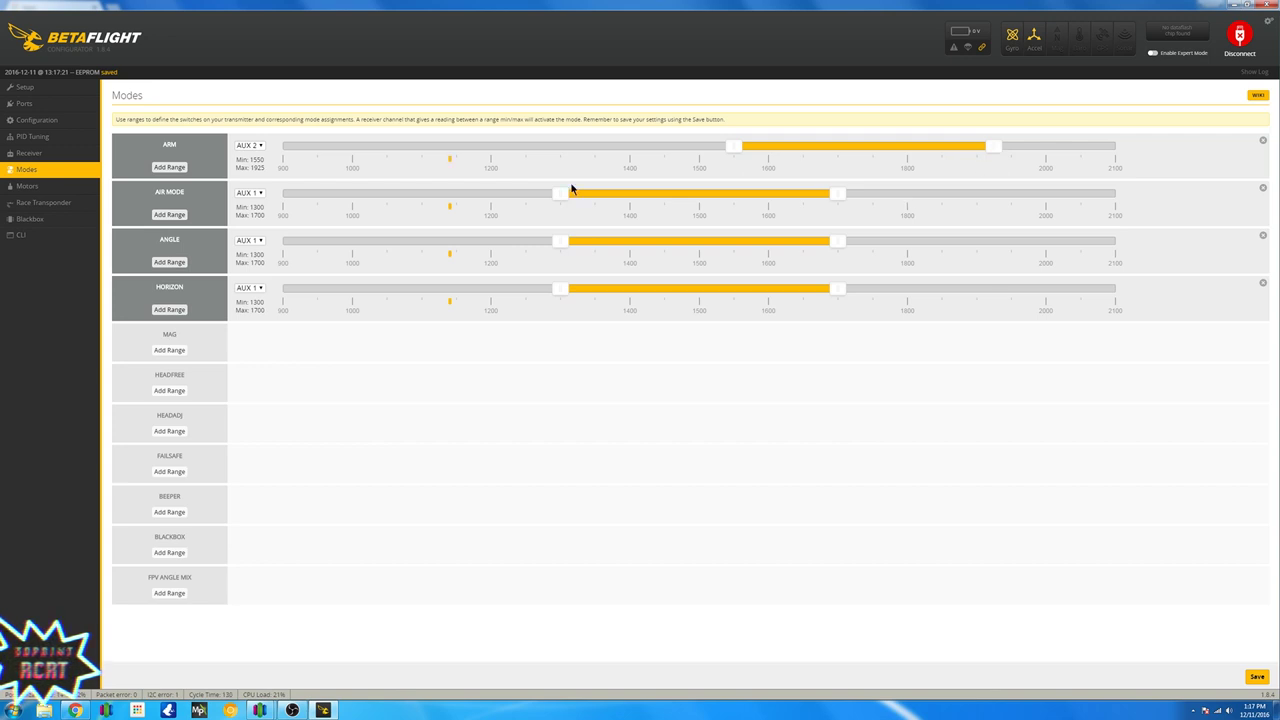
Step: Set the AIR MODE range to 1550–1875 and the ANGLE range to 900–1225, both on AUX 1
drag(557, 198, 738, 197)
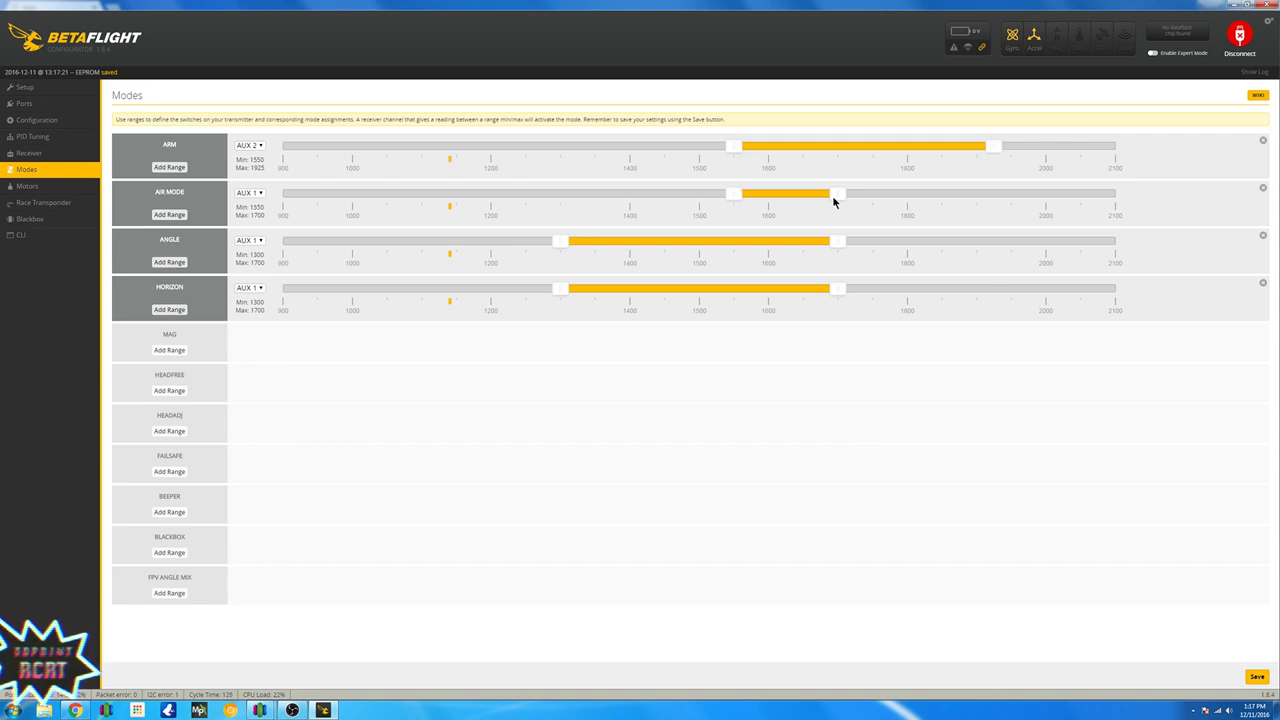
drag(834, 200, 936, 193)
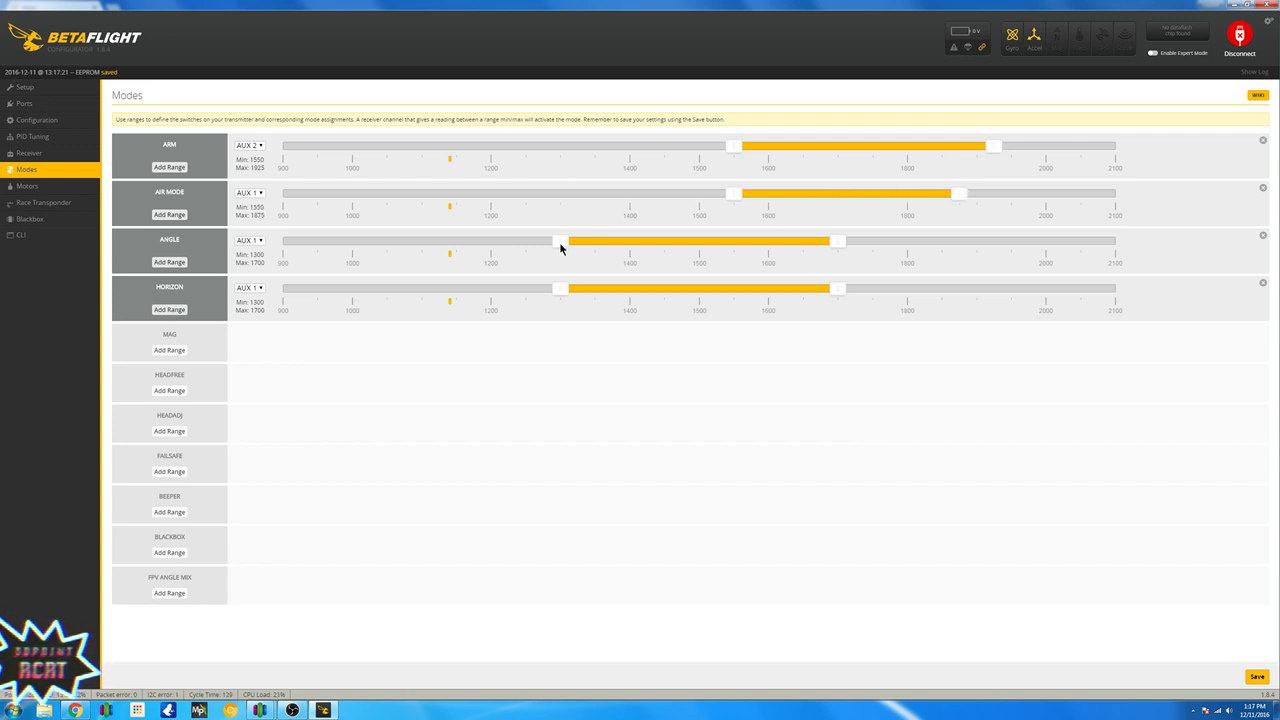
drag(561, 245, 283, 241)
drag(836, 247, 503, 249)
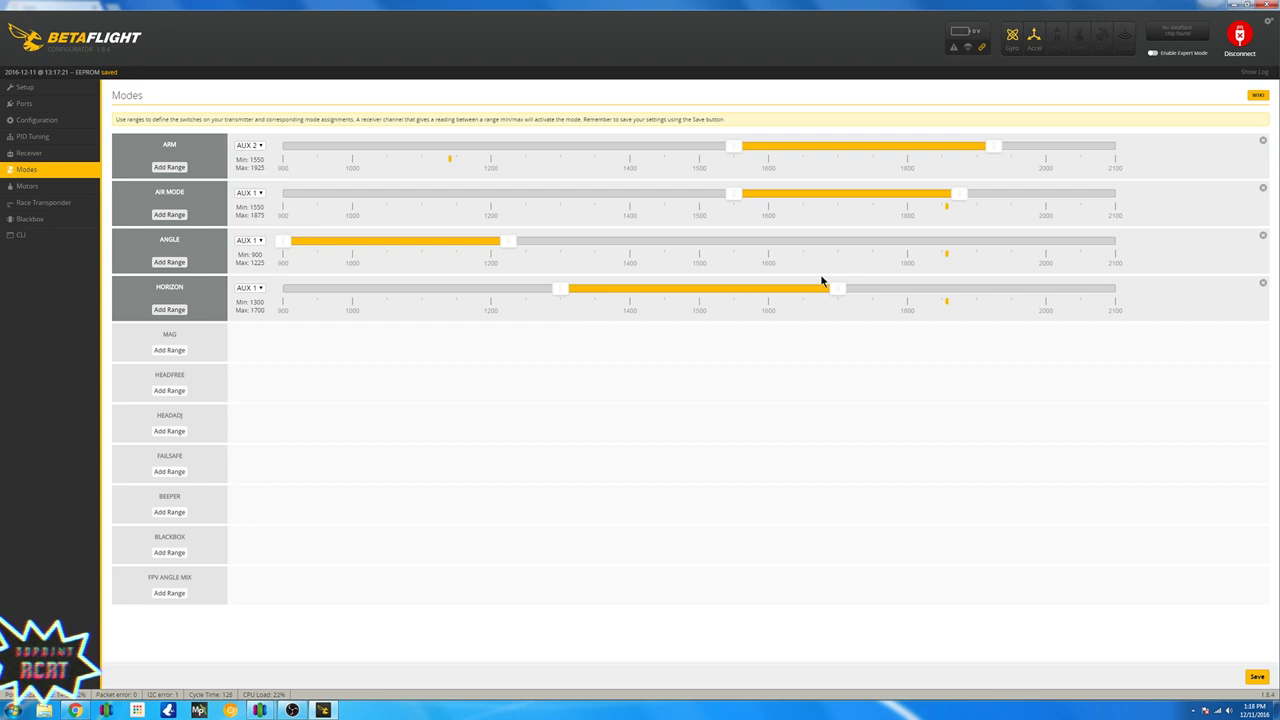
Step: Set the HORIZON range to 1725–1925 and narrow the AIR MODE range to 1600–1700
drag(837, 289, 955, 293)
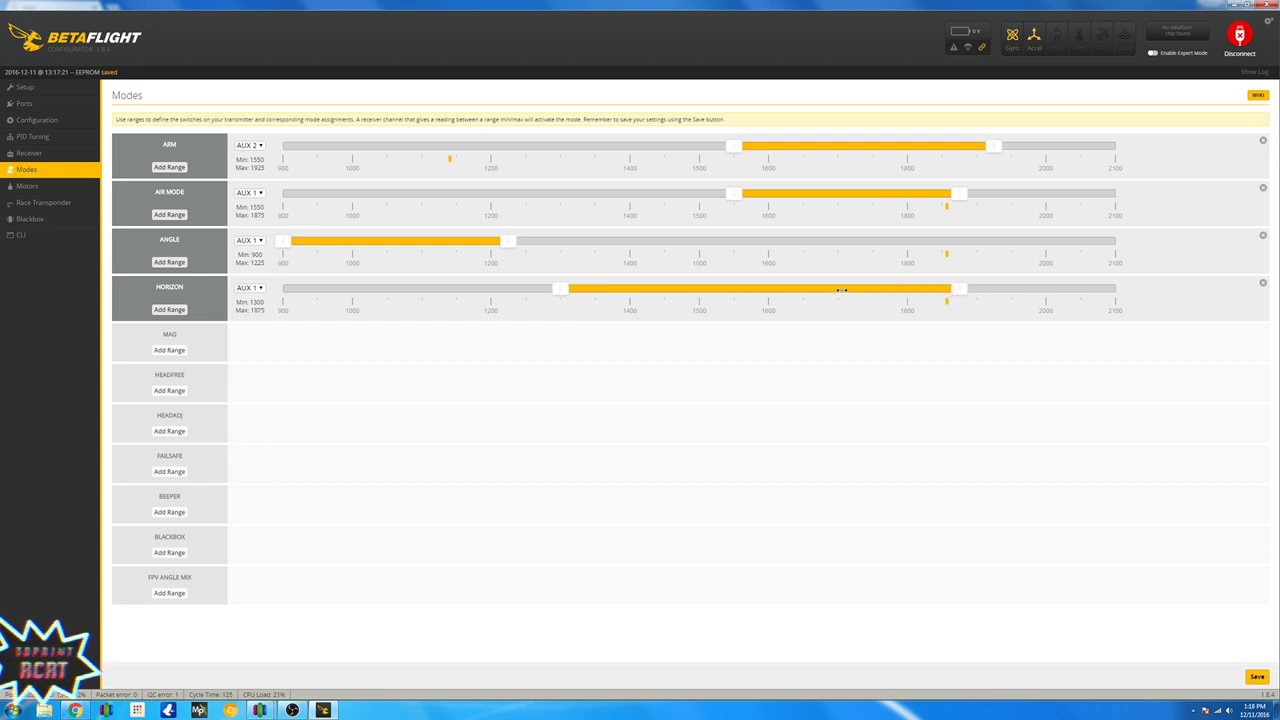
drag(565, 290, 851, 293)
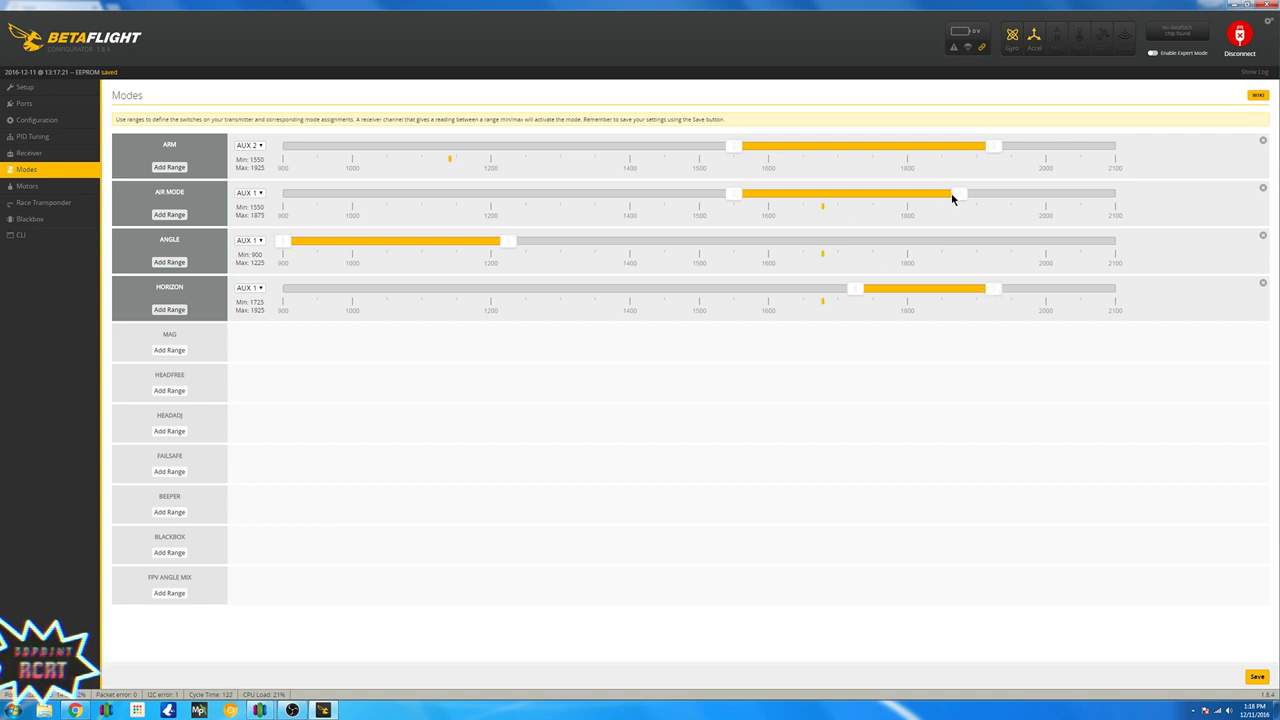
drag(953, 197, 834, 204)
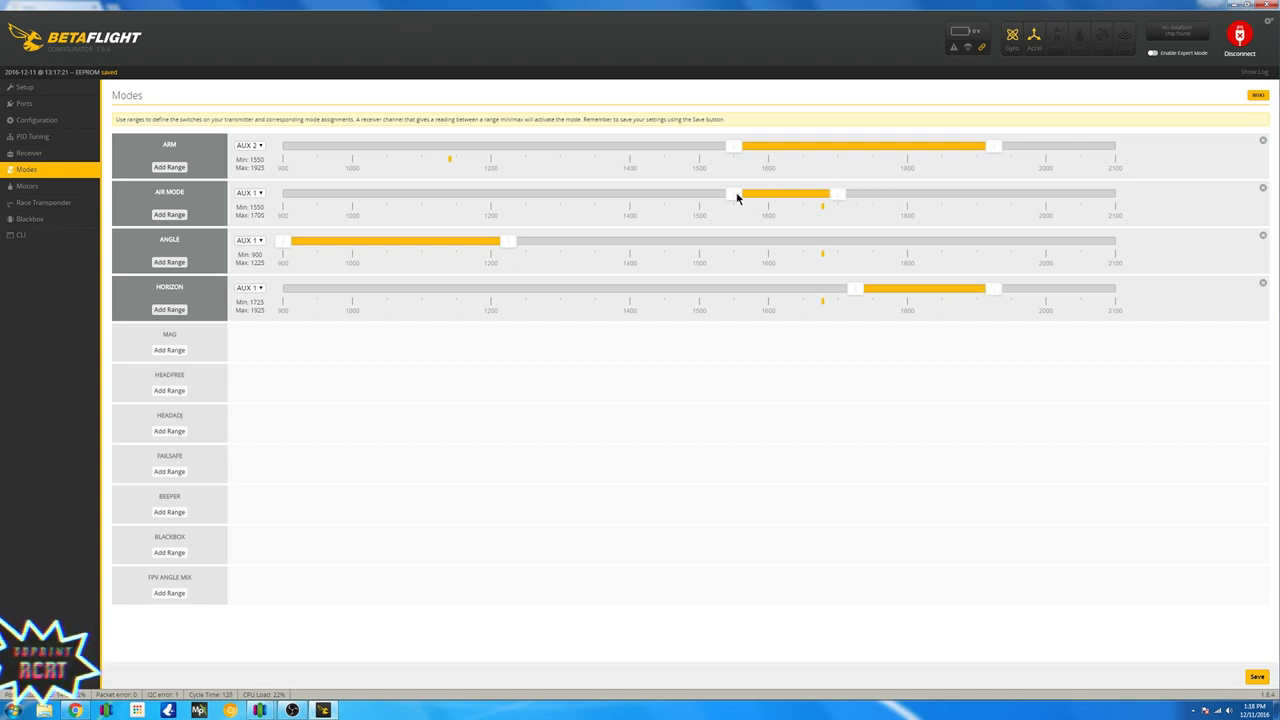
drag(737, 197, 779, 204)
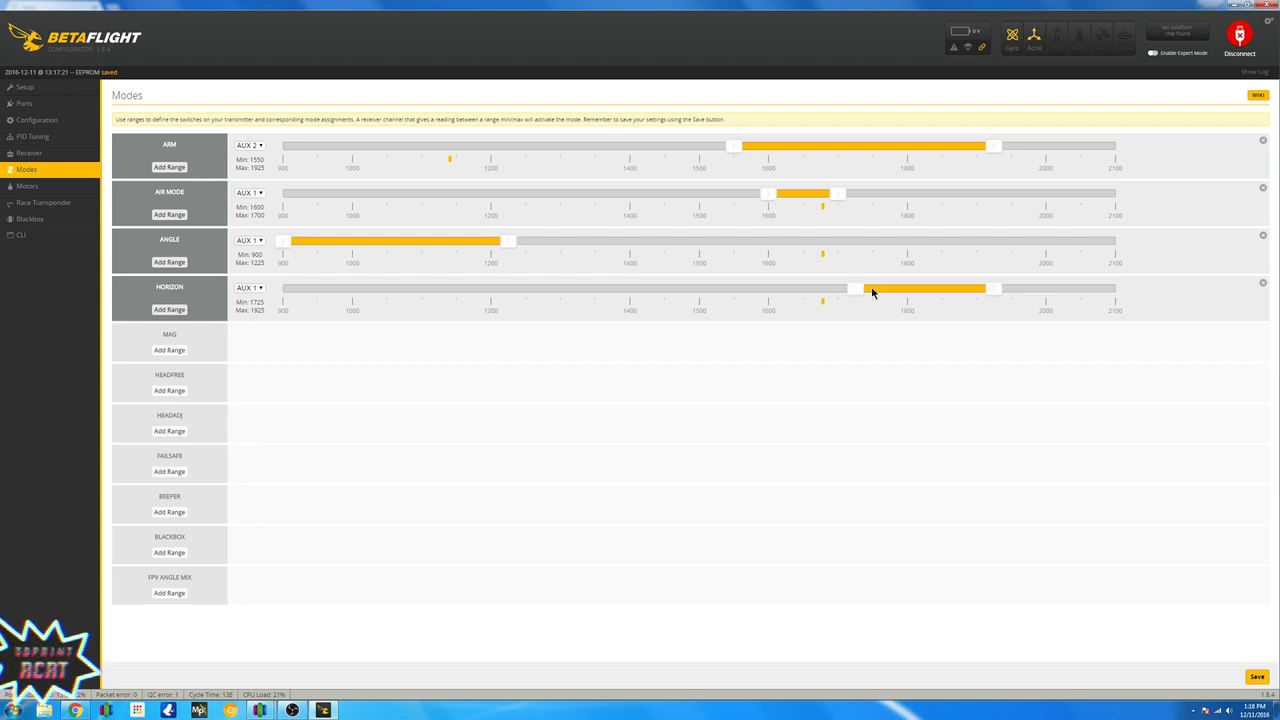
Step: Raise the HORIZON range's minimum to 1775 and save the mode settings to the board
drag(871, 288, 883, 289)
click(1257, 676)
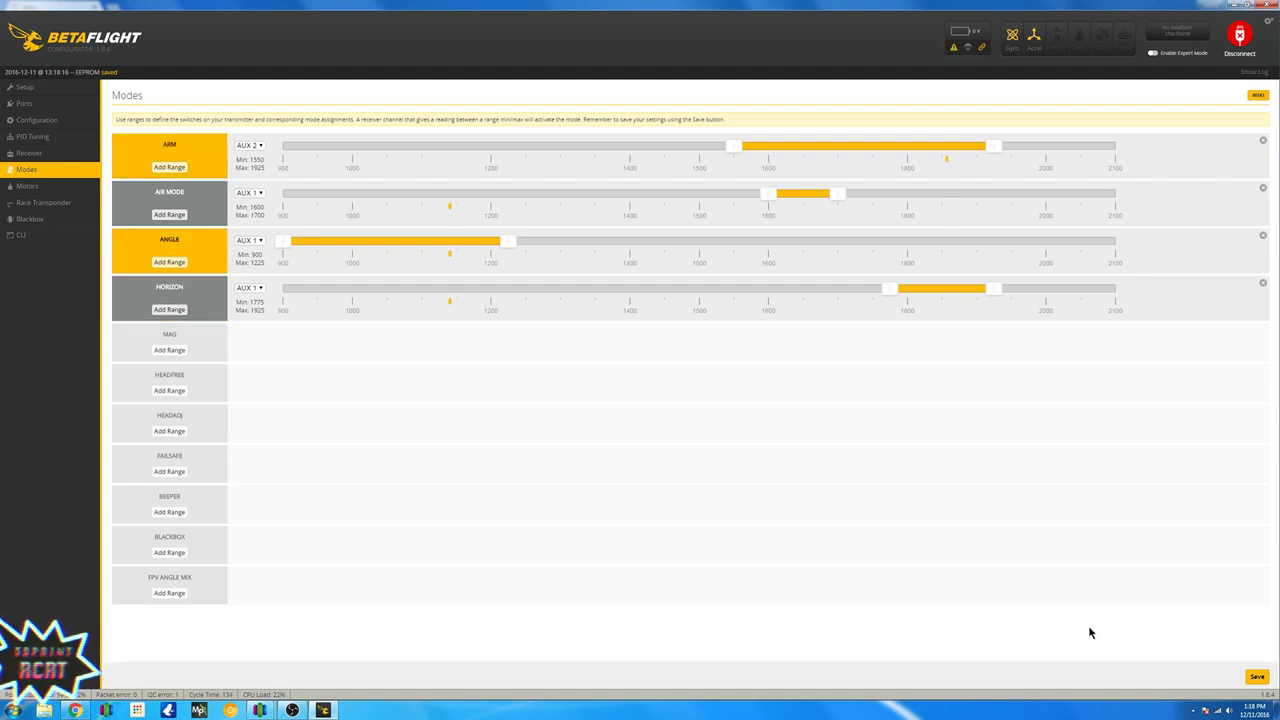
click(1259, 678)
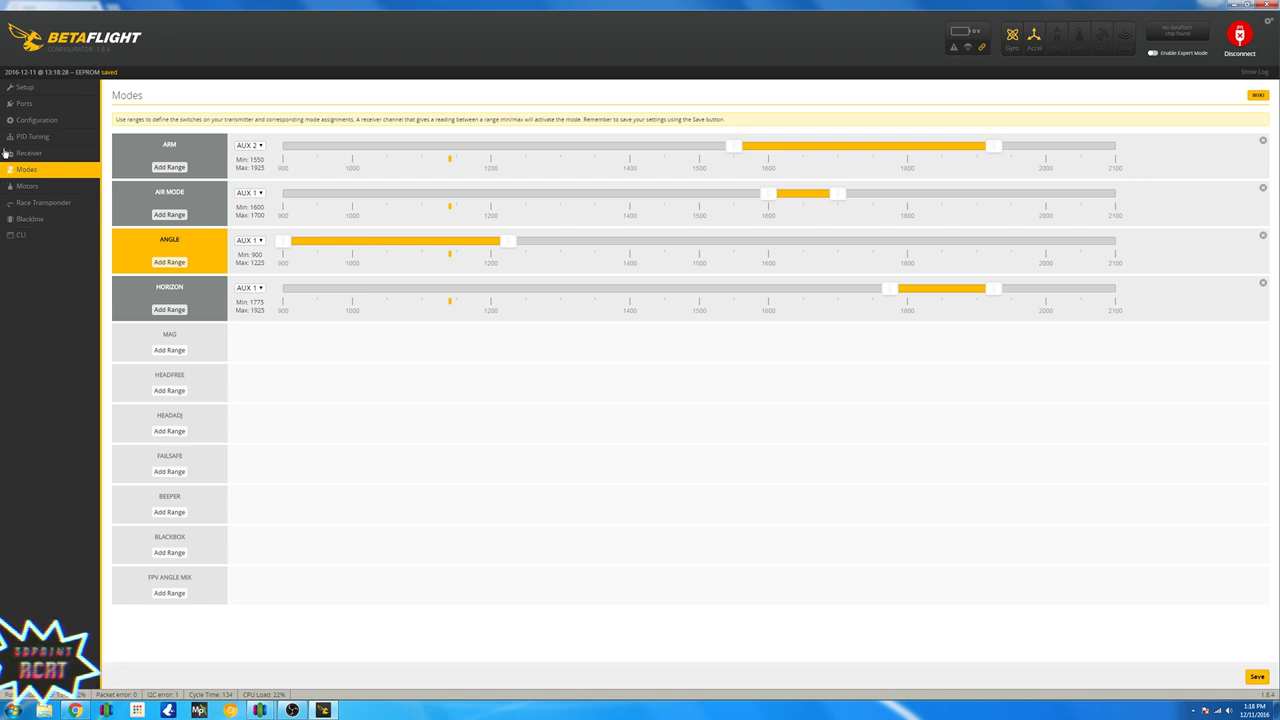
Step: Open the board's setup page and start the accelerometer calibration
click(38, 87)
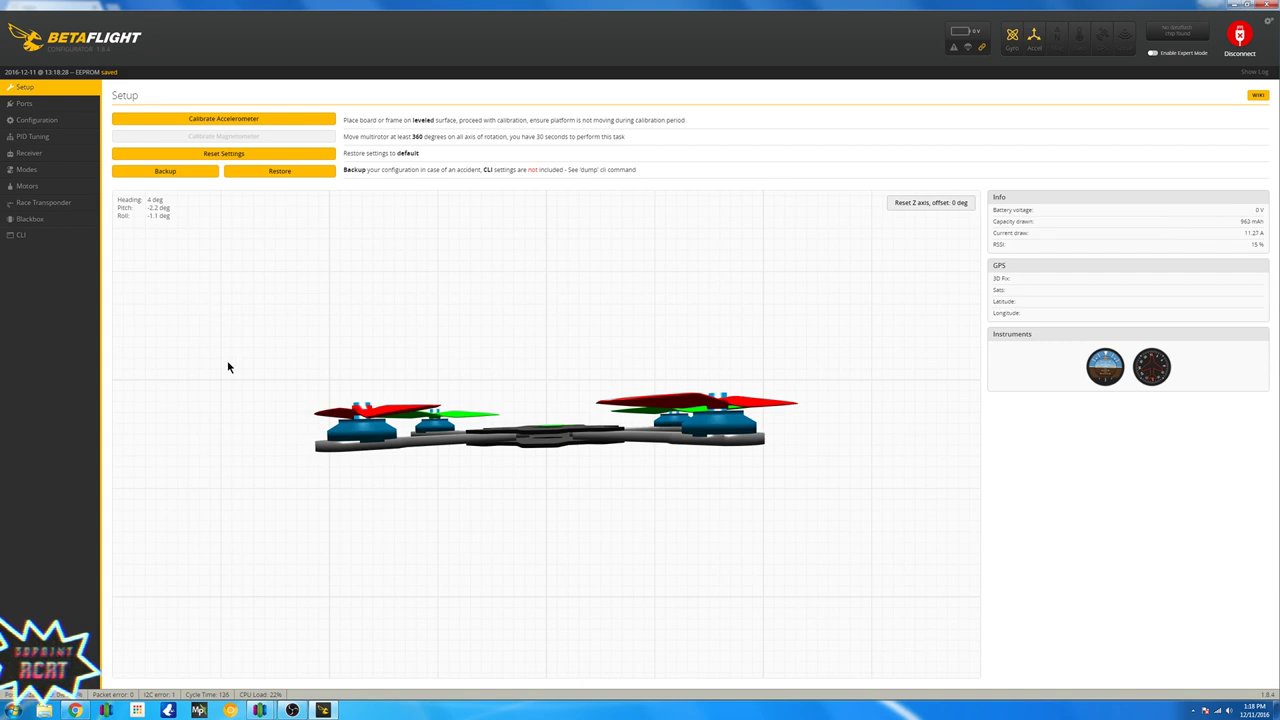
click(275, 121)
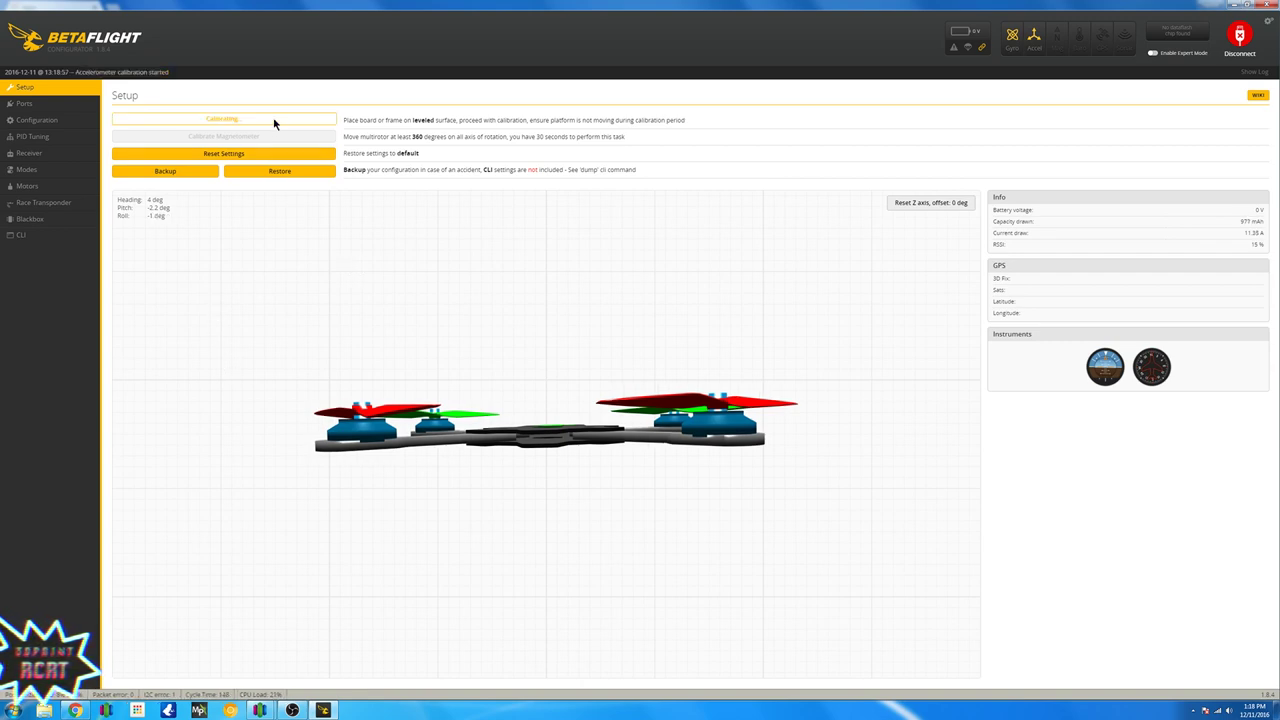